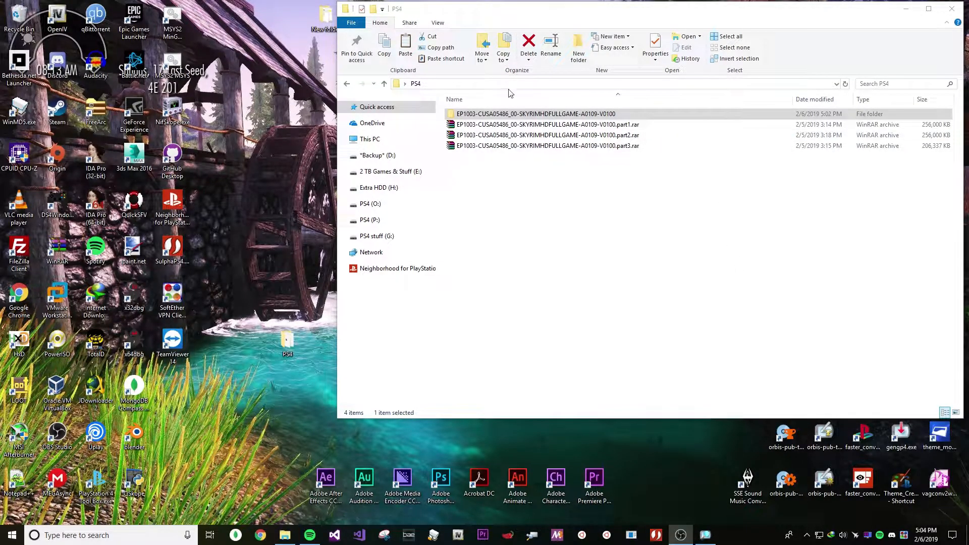
- Review the extracted update folder and the three RAR archive parts without acting on them
click(612, 115)
mouse_move(601, 229)
mouse_down()
mouse_move(608, 126)
mouse_move(731, 312)
mouse_up()
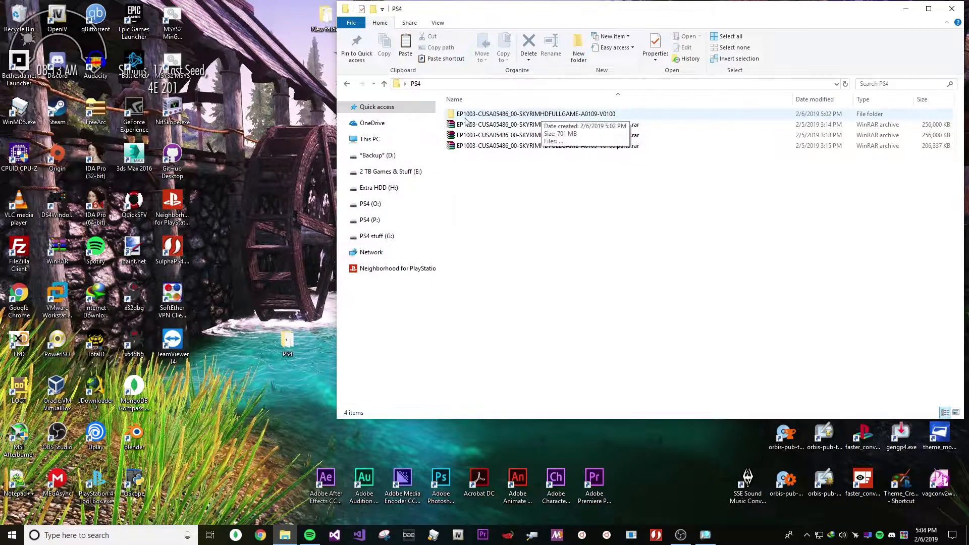
click(536, 124)
right_click(690, 126)
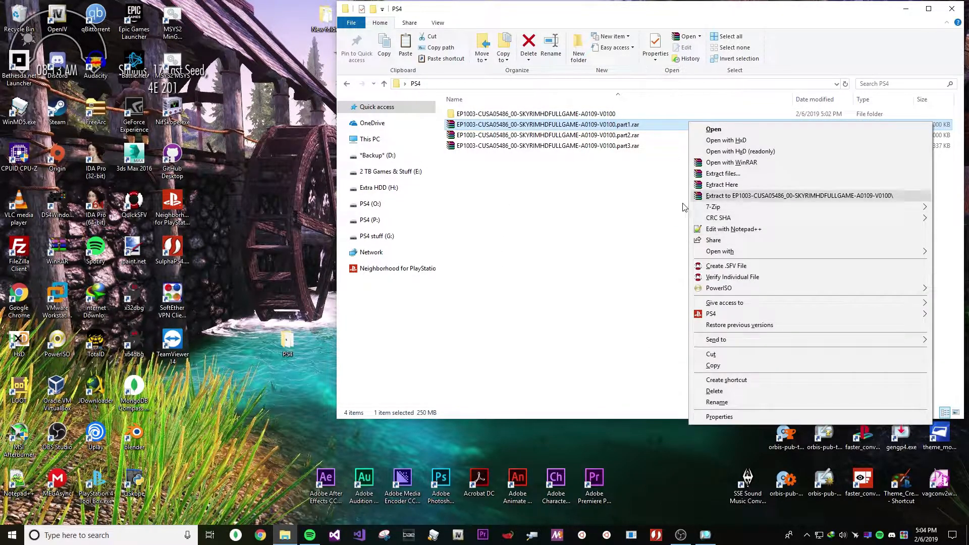
click(589, 325)
- Load the Skyrim update .pkg from the extracted folder into Image Checker for PlayStation 4
double_click(535, 114)
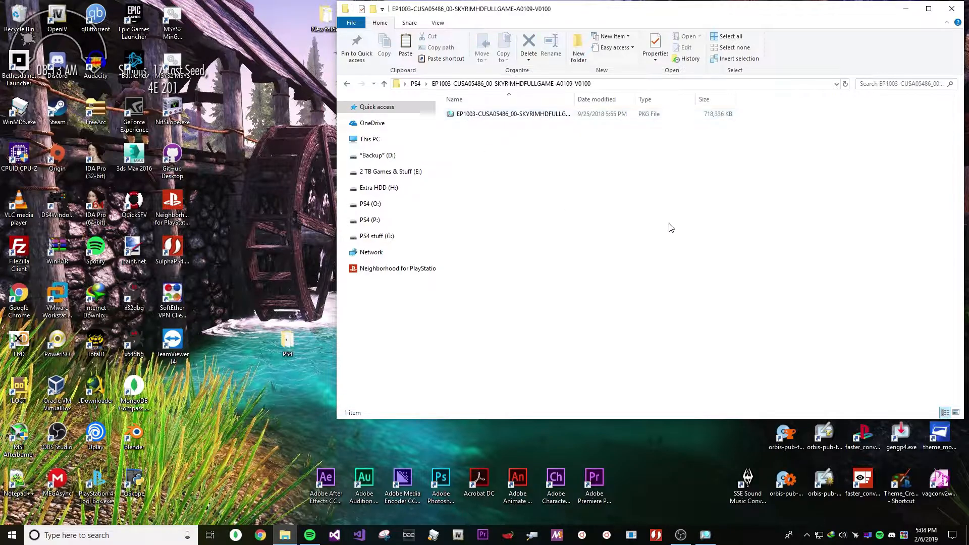
drag(583, 99, 815, 99)
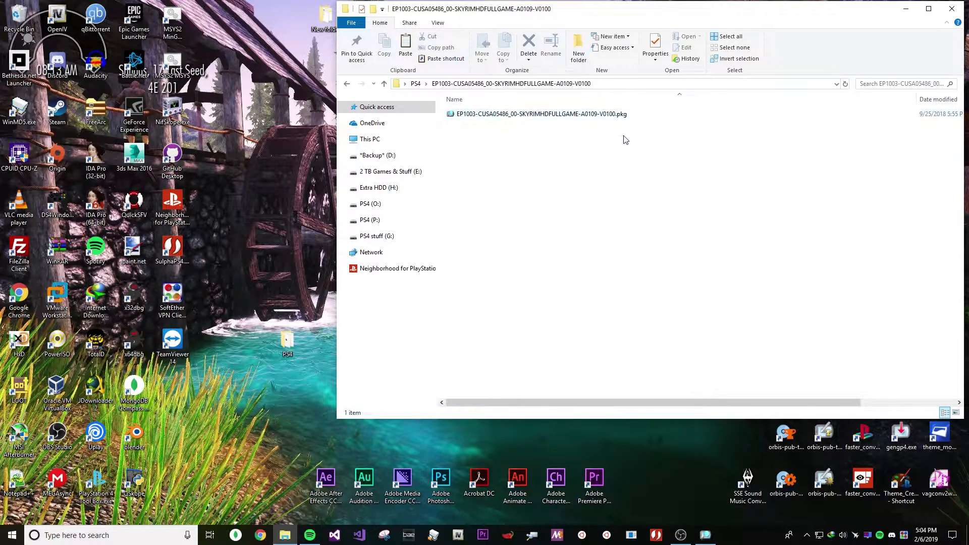
mouse_move(541, 113)
click(287, 347)
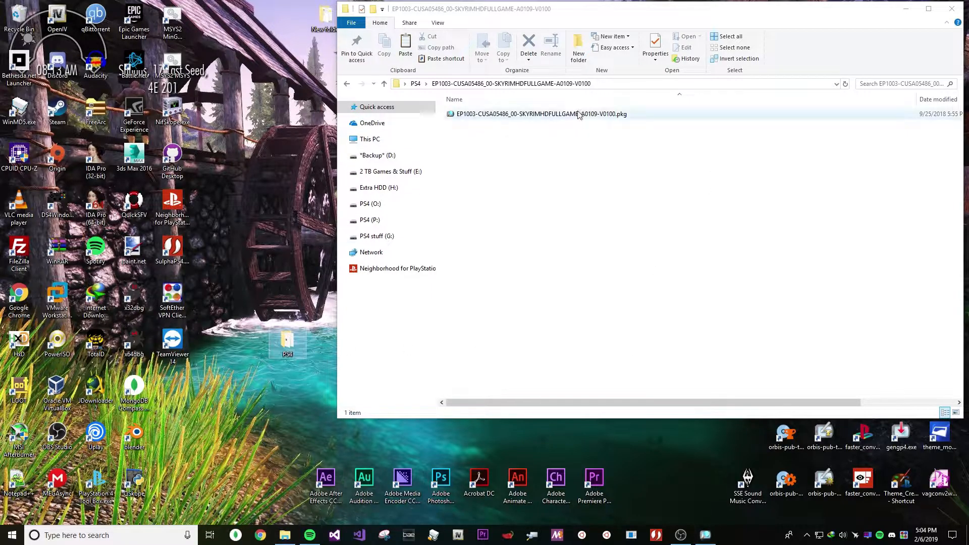
double_click(541, 113)
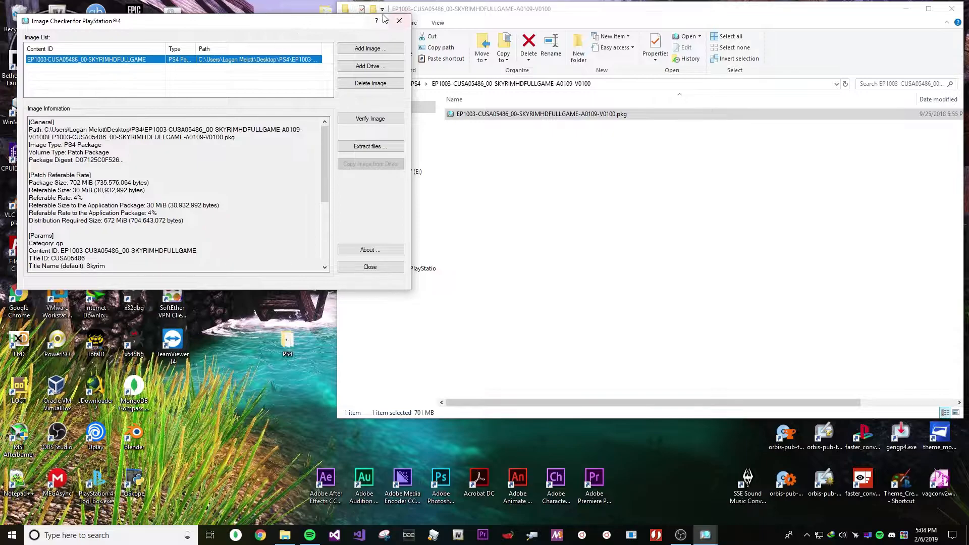
- Reposition the Image Checker window and bring up its extract-package passcode prompt
click(399, 21)
click(705, 535)
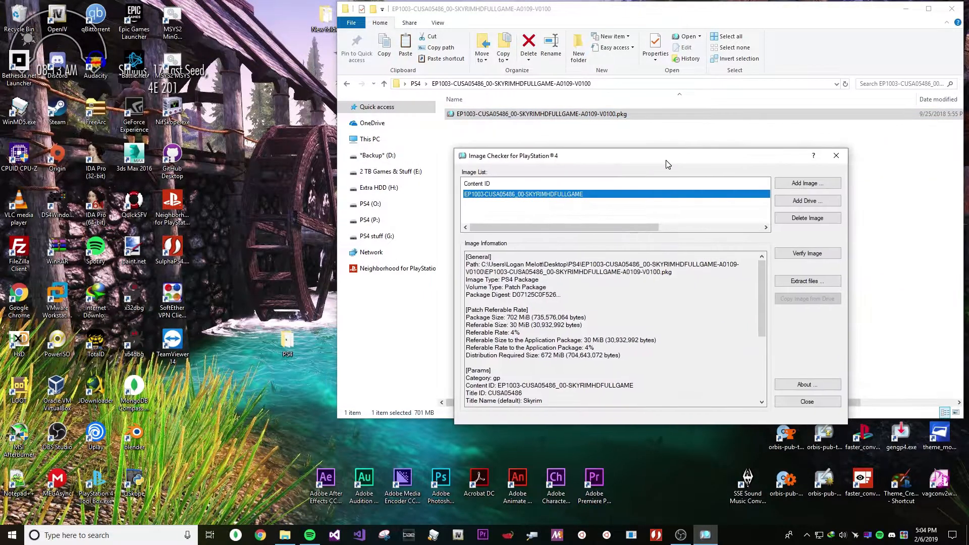
drag(665, 160, 344, 118)
scroll(304, 288, down, 5)
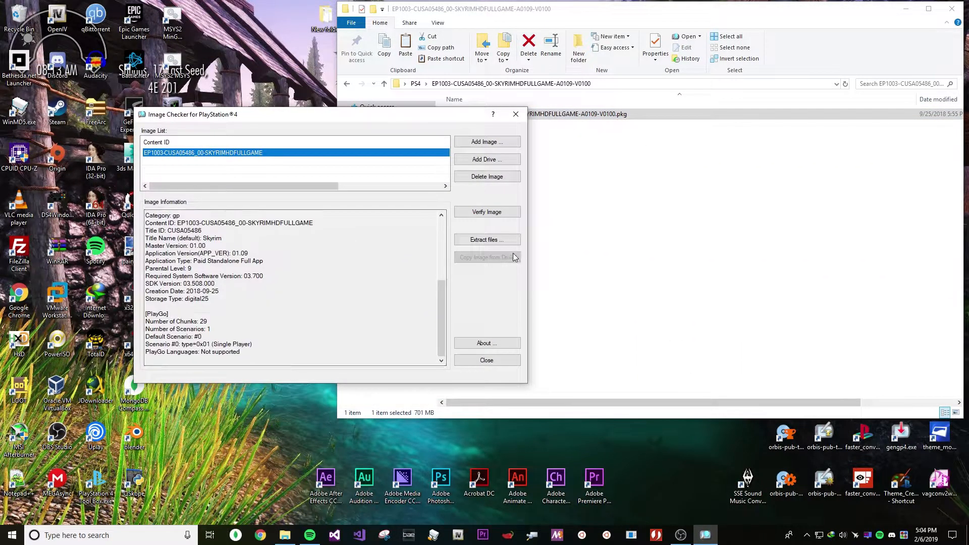
click(487, 239)
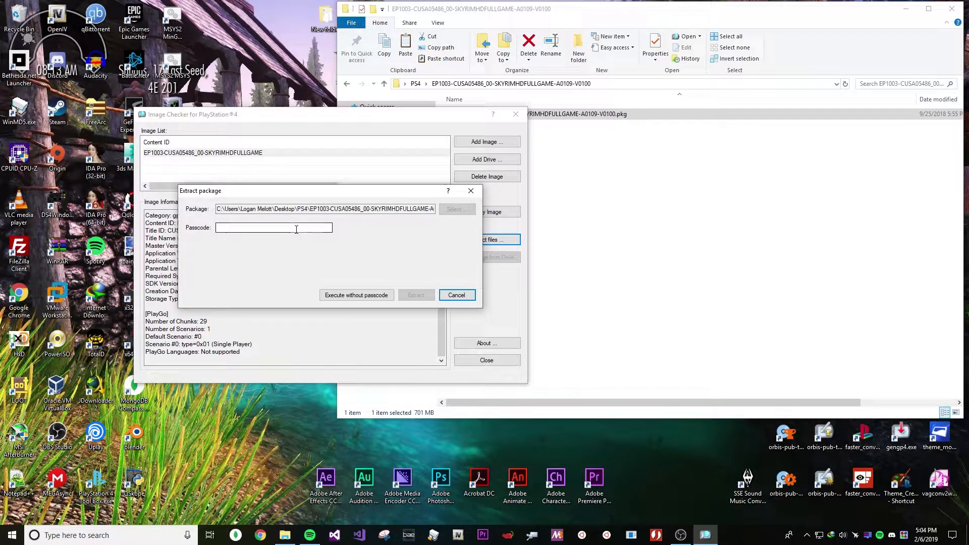
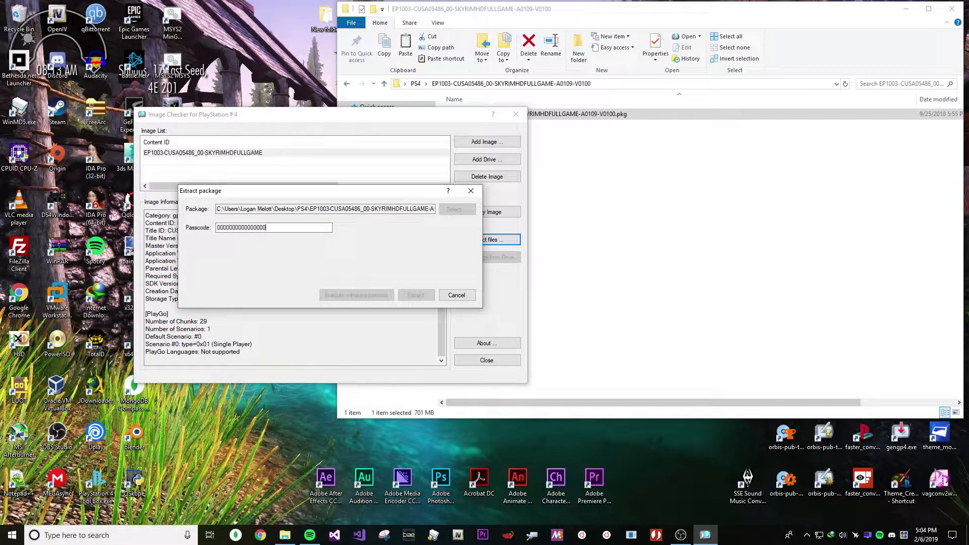
- Begin extraction and set the output directory to the package's own folder path copied from Explorer
click(415, 294)
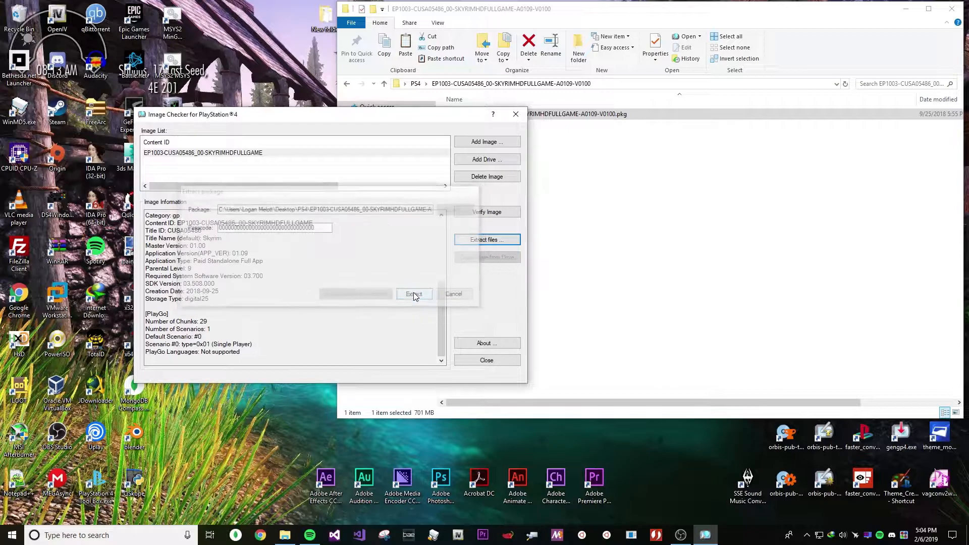
click(457, 147)
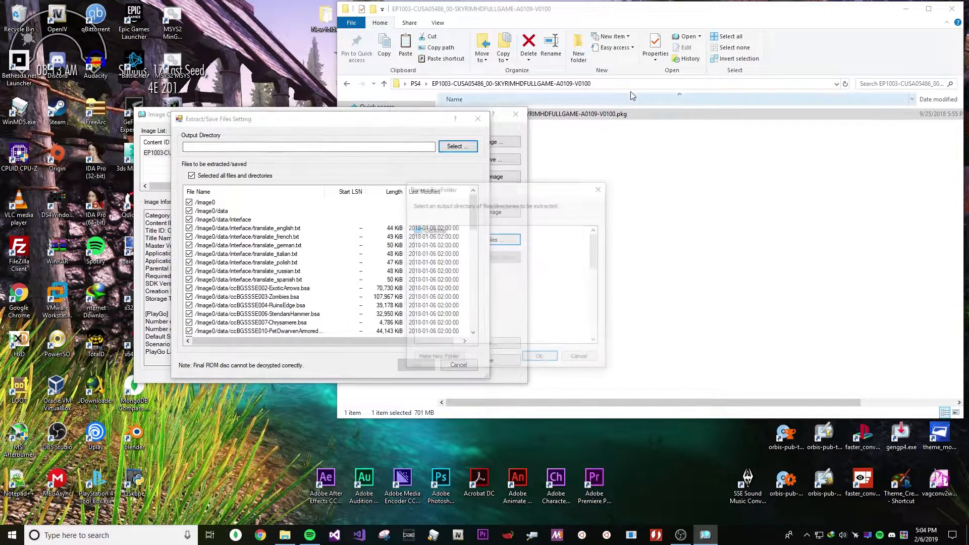
click(659, 84)
key(ctrl+c)
click(300, 148)
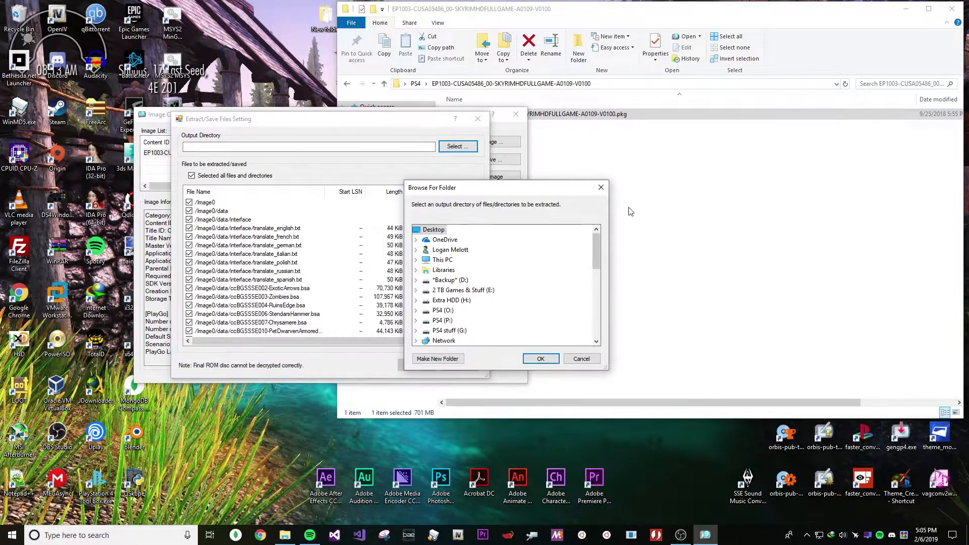
key(Escape)
key(ctrl+v)
- Start extracting all listed files, confirming overwrite of the non-empty output folder
click(416, 365)
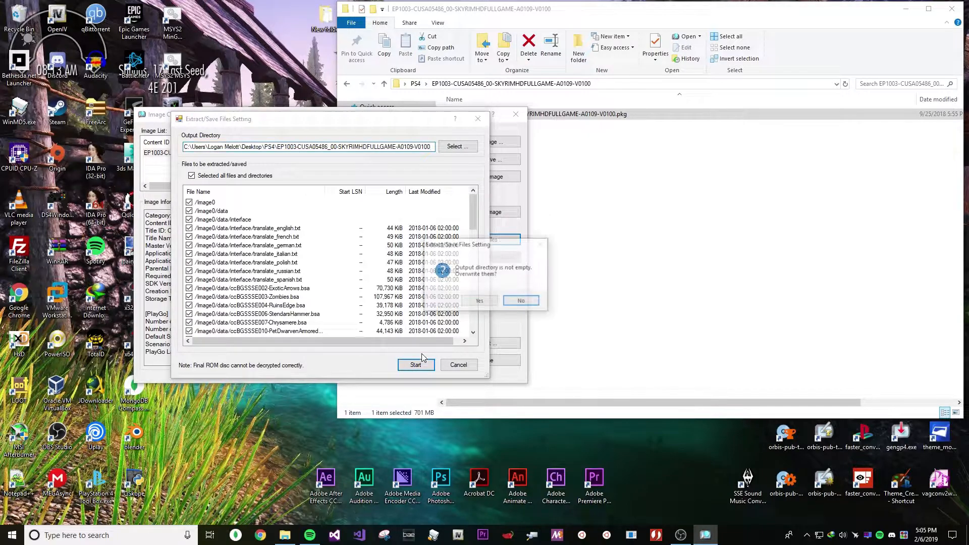
click(483, 300)
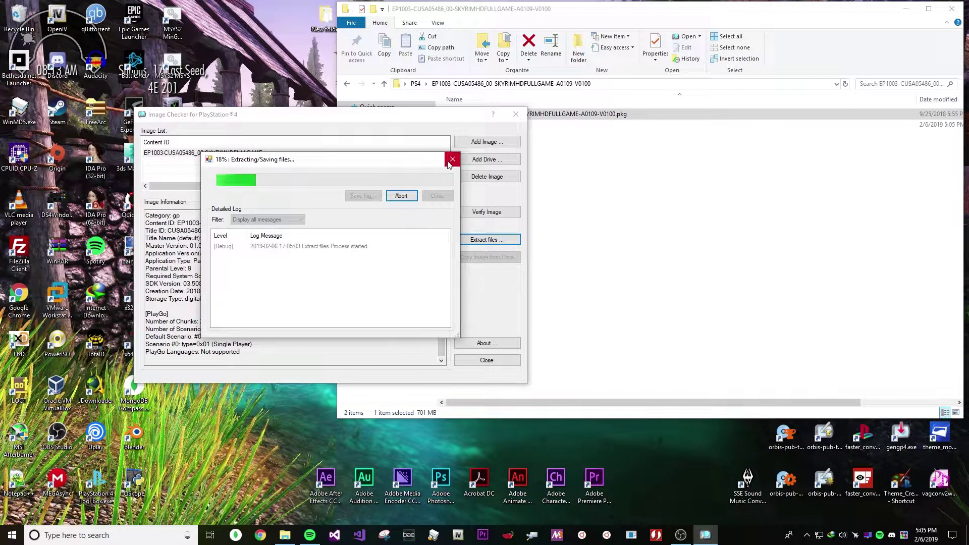
mouse_move(298, 166)
mouse_down()
mouse_move(299, 156)
mouse_move(223, 116)
mouse_up()
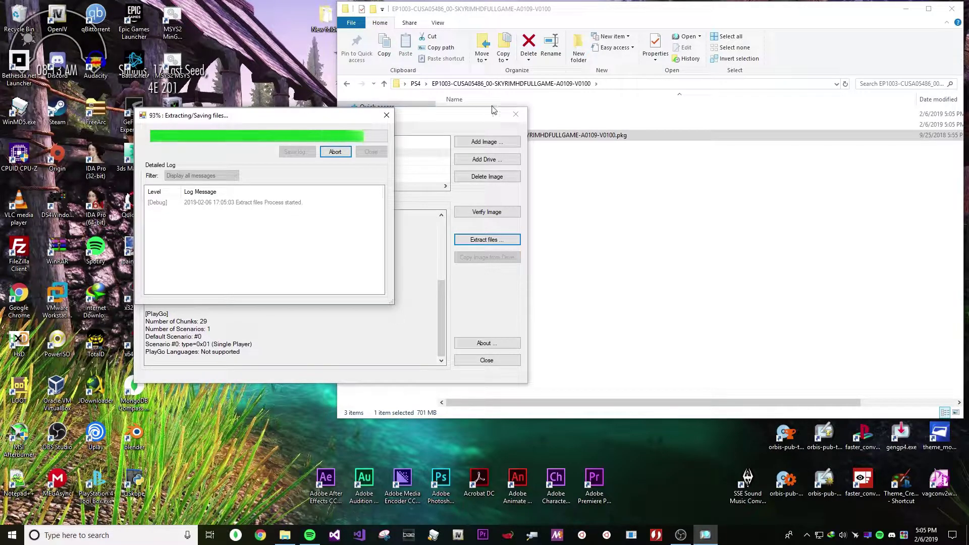
- Close Image Checker, open Sc0 in a separate window and Image0 in the main one
click(371, 151)
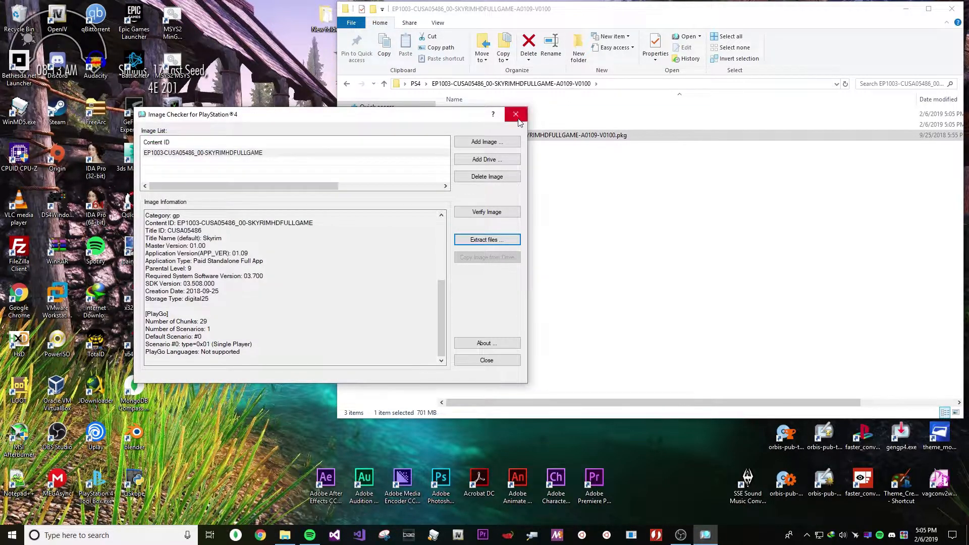
click(515, 115)
click(605, 239)
click(461, 124)
right_click(466, 129)
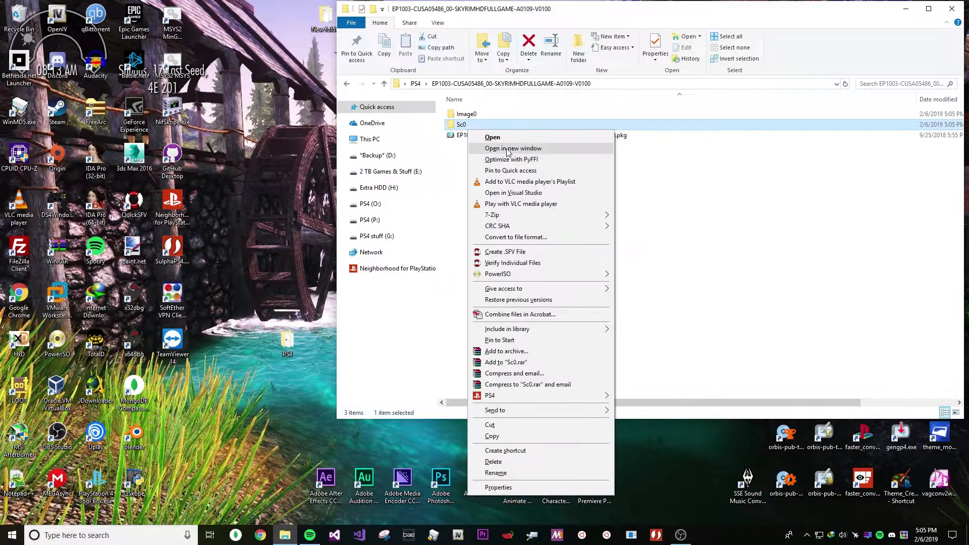
key(Escape)
double_click(462, 124)
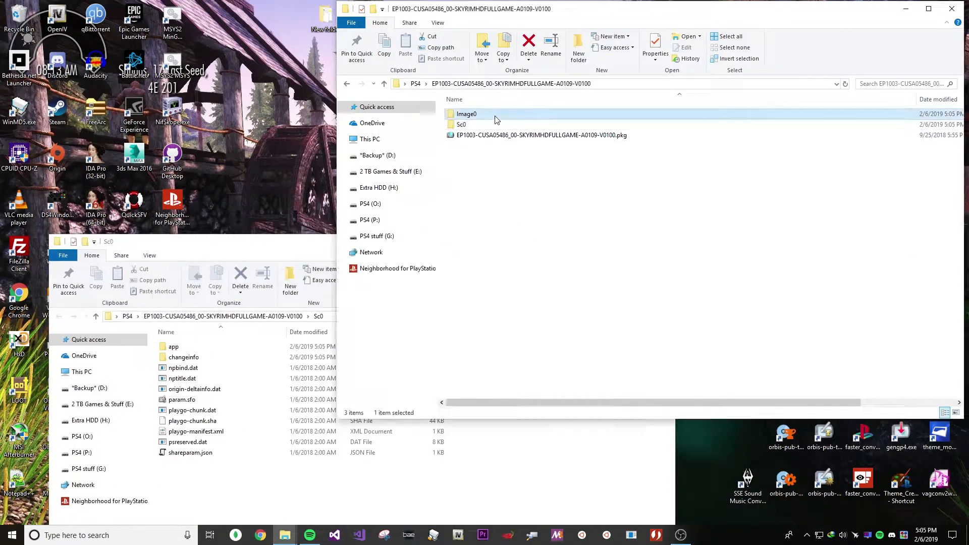
double_click(467, 114)
- Move every Sc0 file into Image0's sce_sys folder and close the second Explorer window
click(454, 476)
drag(454, 477, 159, 344)
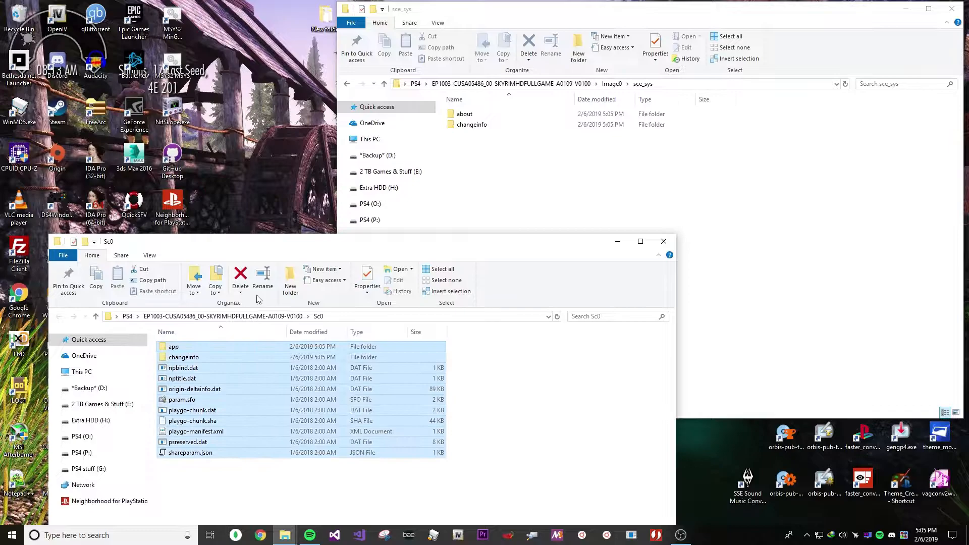
drag(189, 409, 720, 279)
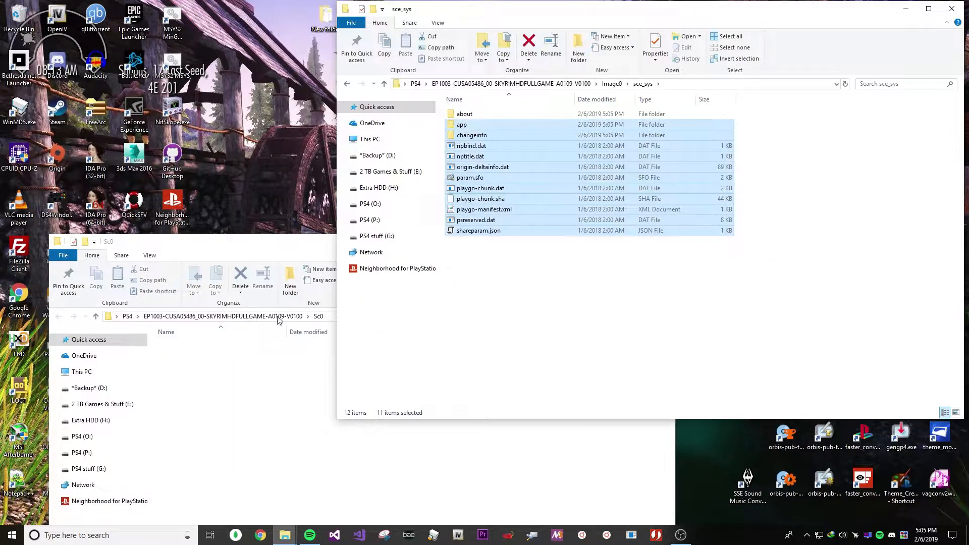
click(59, 316)
click(663, 241)
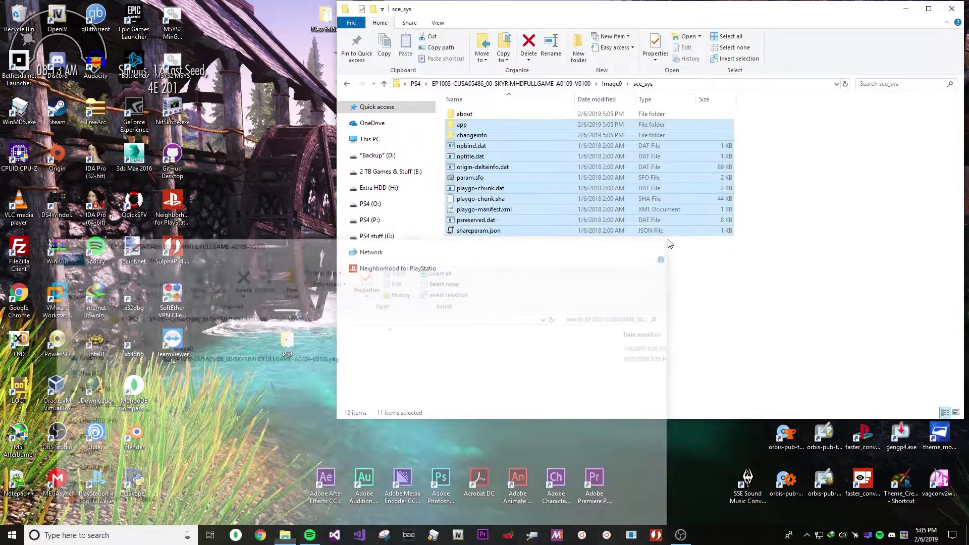
- Copy param.sfo from sce_sys onto the desktop and return to the Image0 folder
click(610, 83)
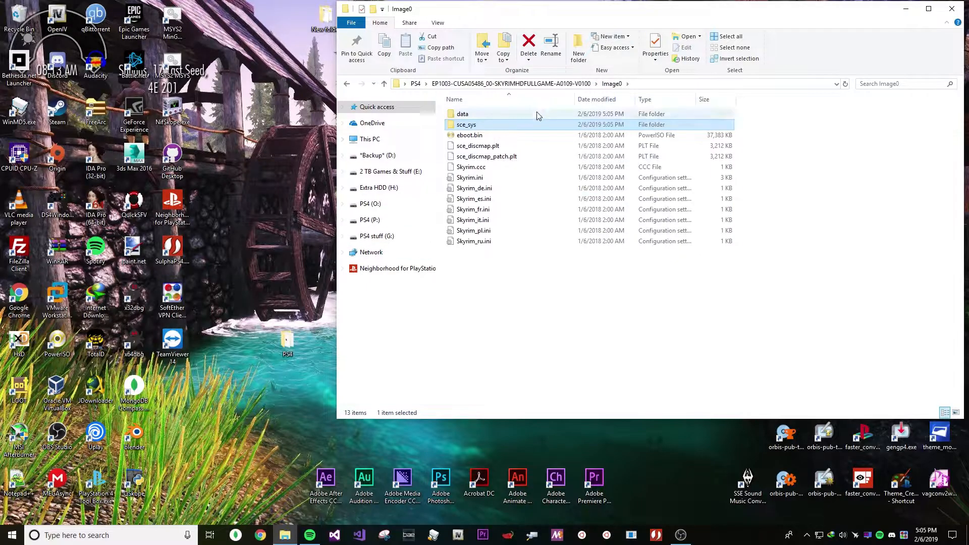
click(496, 124)
double_click(527, 125)
click(470, 177)
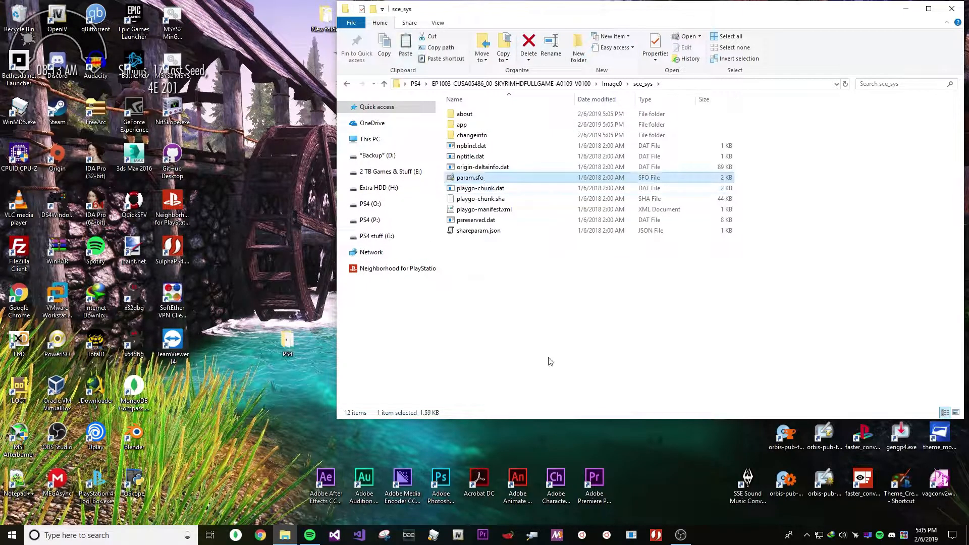
click(273, 262)
key(ctrl+v)
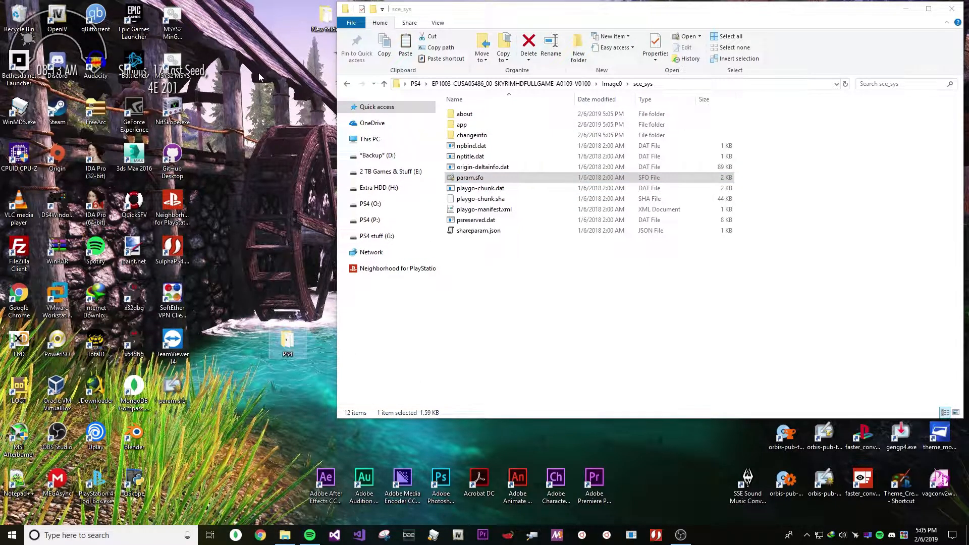
click(519, 296)
click(612, 83)
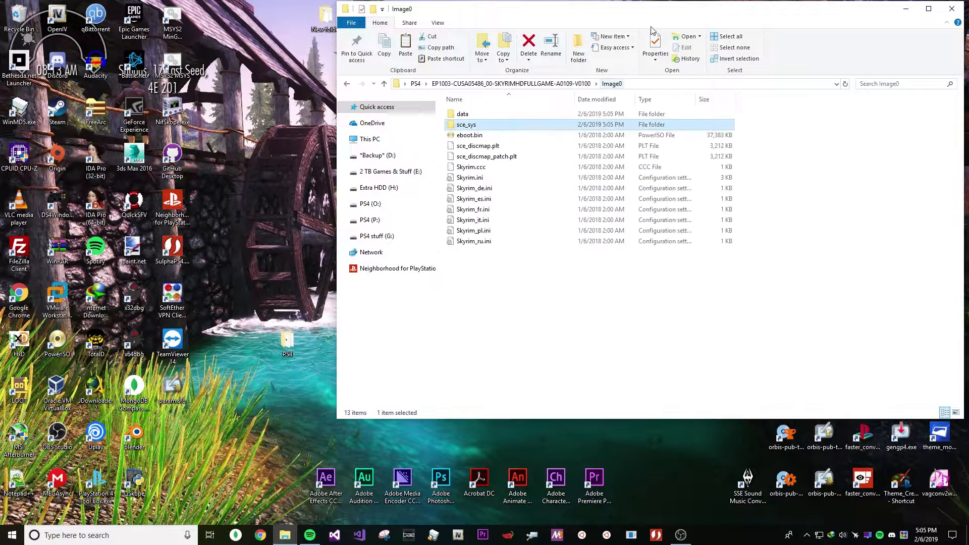
- Launch gengp4.exe and arrange it beside the Explorer window
drag(573, 22, 291, 43)
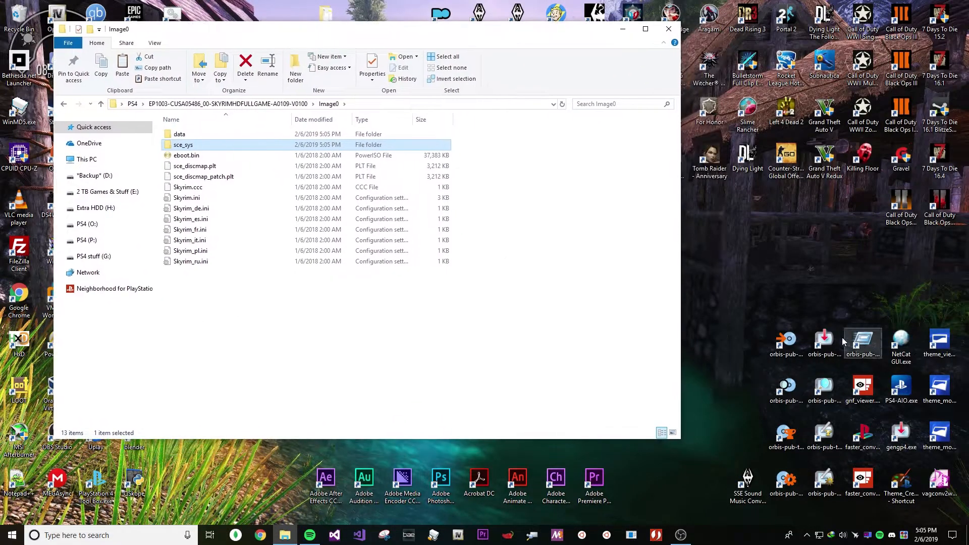
double_click(900, 436)
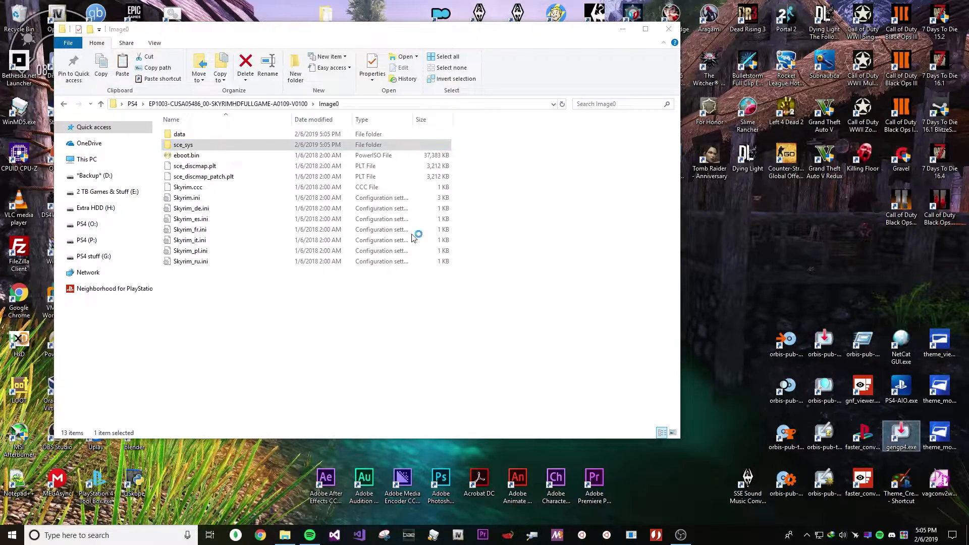
drag(377, 129, 654, 38)
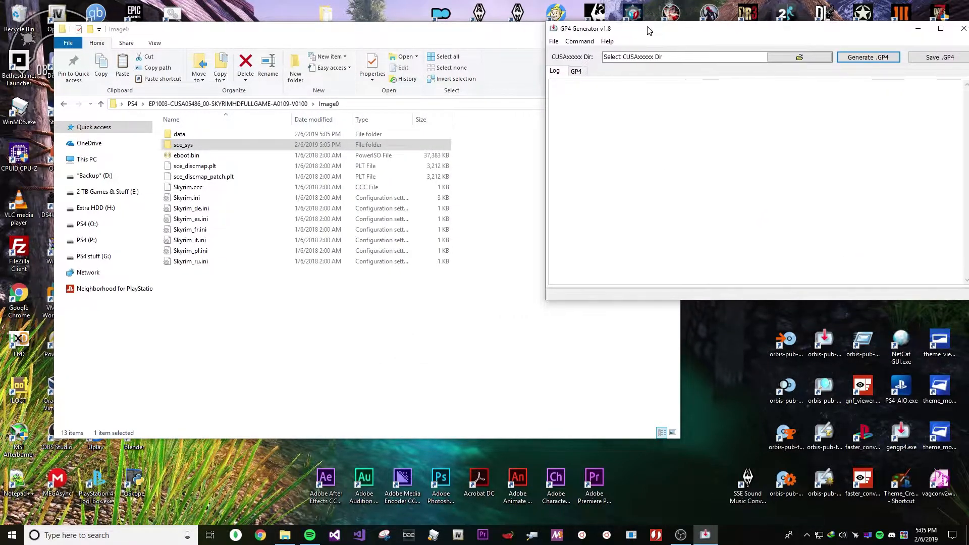
drag(655, 38, 533, 187)
- Set CUSAxxxxx Dir to the Image0 folder path from Explorer and generate the GP4 project
double_click(522, 214)
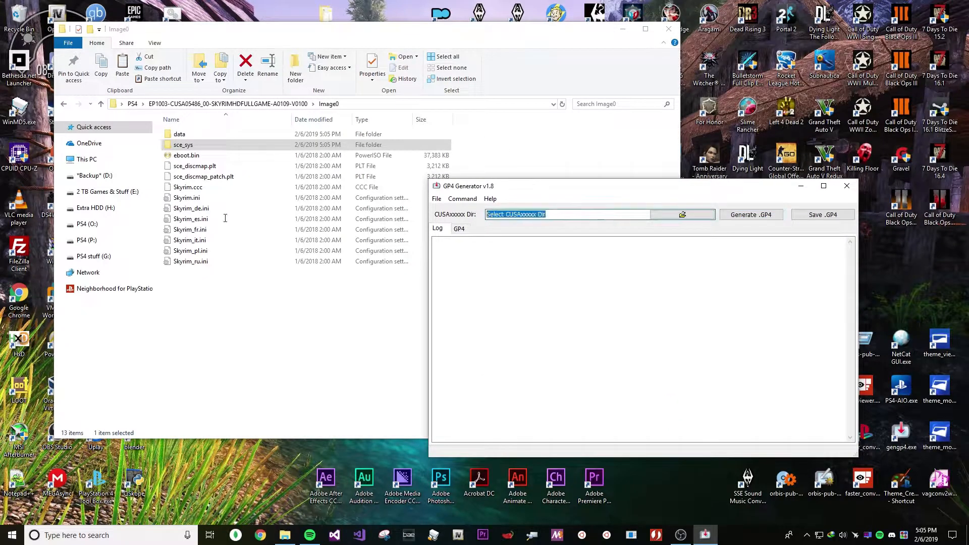
click(446, 104)
key(ctrl+c)
click(599, 215)
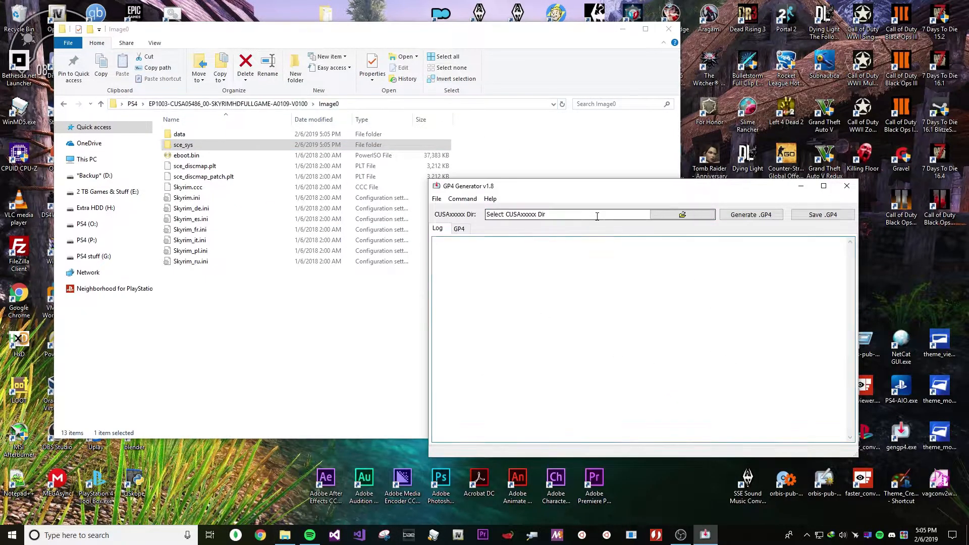
key(ctrl+v)
key(Return)
click(750, 214)
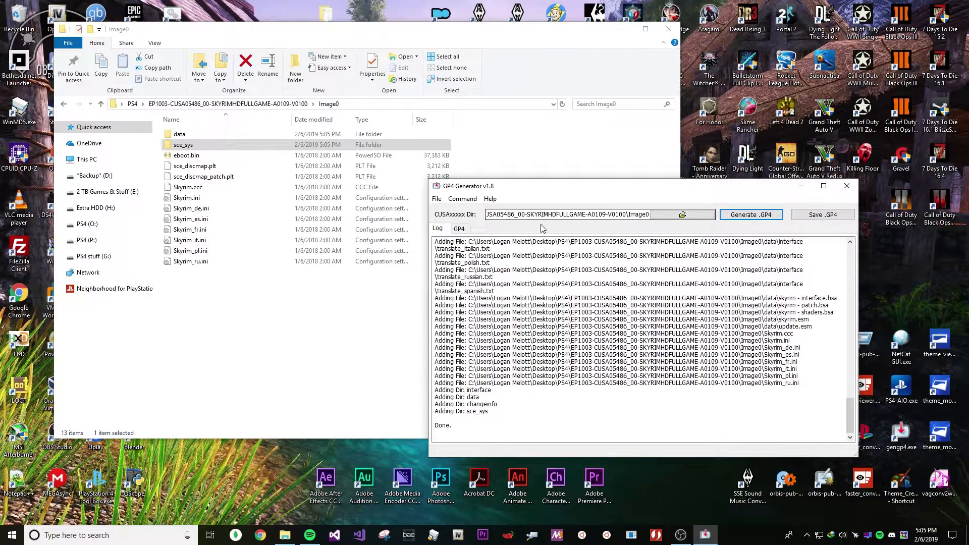
- Review the generated GP4 XML and save the project as CUSA05486.gp4, dismissing the Done message
click(458, 228)
click(522, 263)
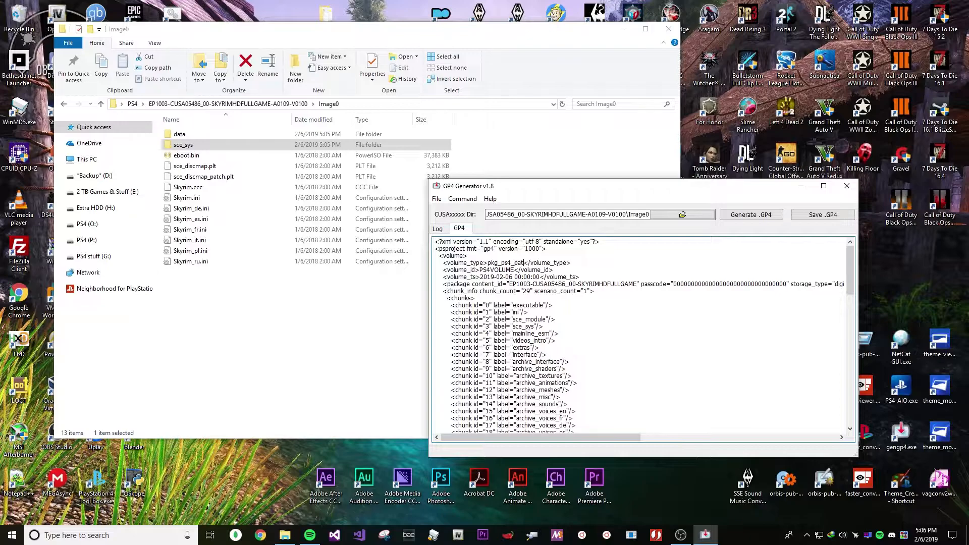
drag(576, 438, 666, 437)
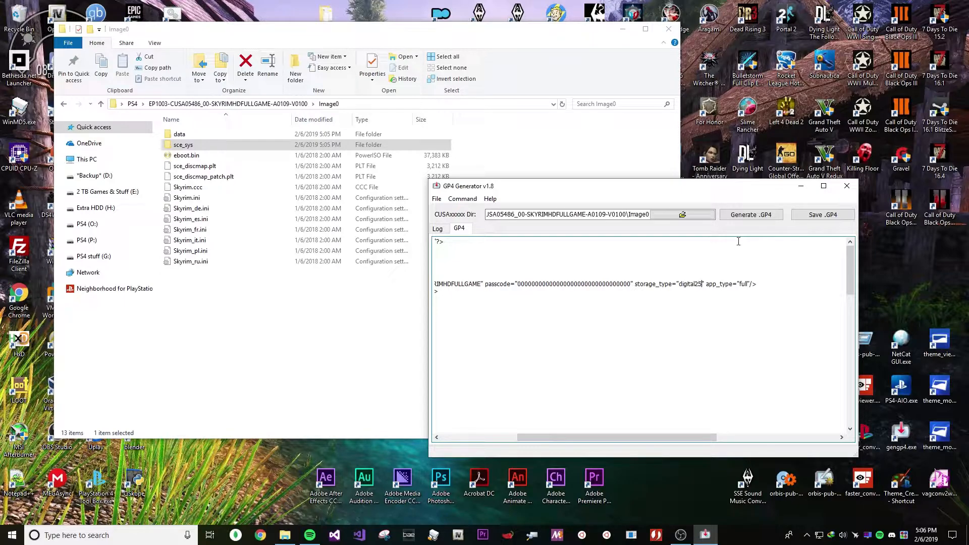
click(814, 215)
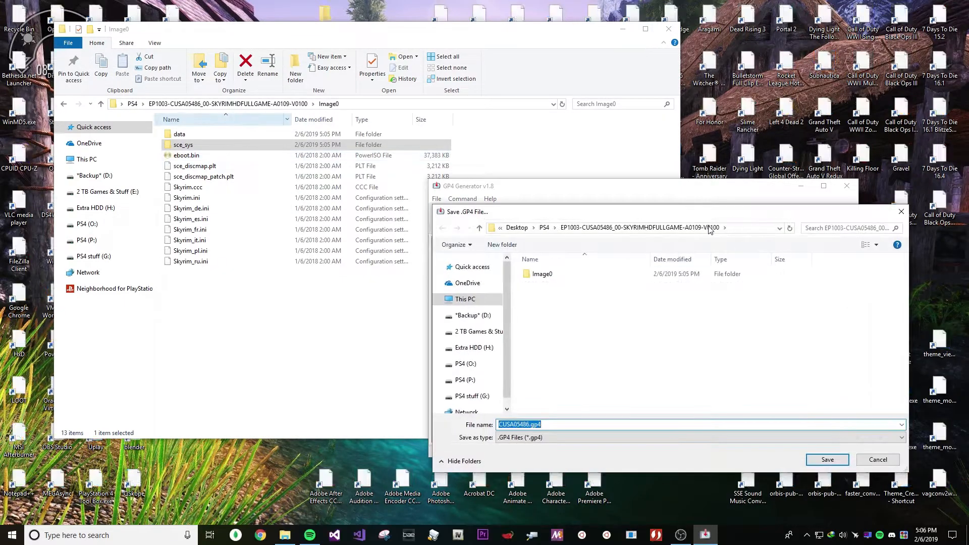
click(544, 228)
click(827, 459)
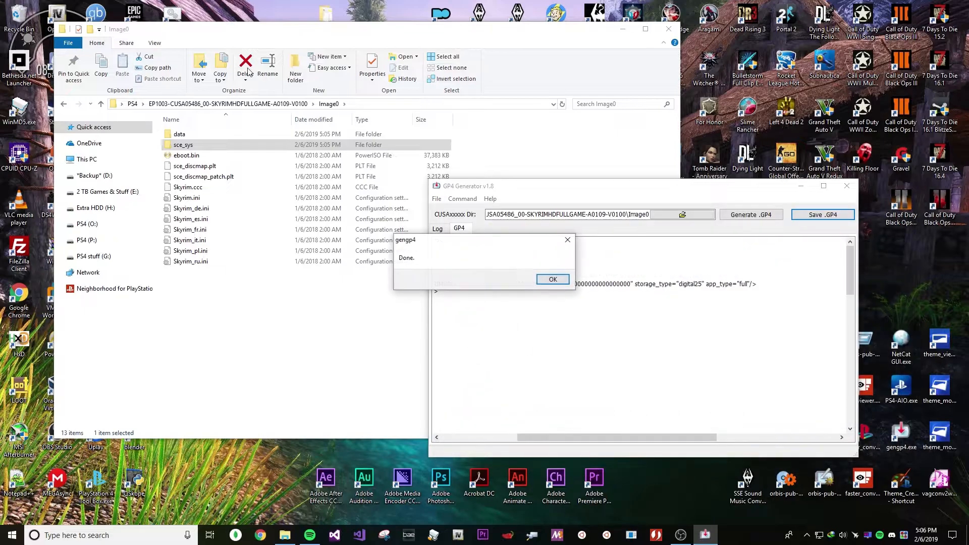
click(552, 279)
- Close GP4 Generator and load CUSA05486.gp4 into Orbis Pub Gen from the PS4 folder
click(847, 186)
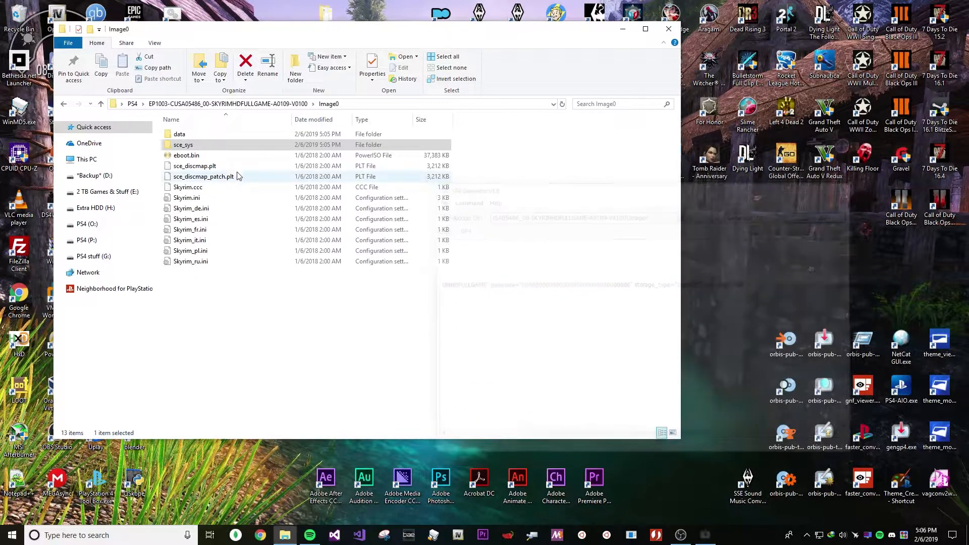
click(64, 104)
click(133, 103)
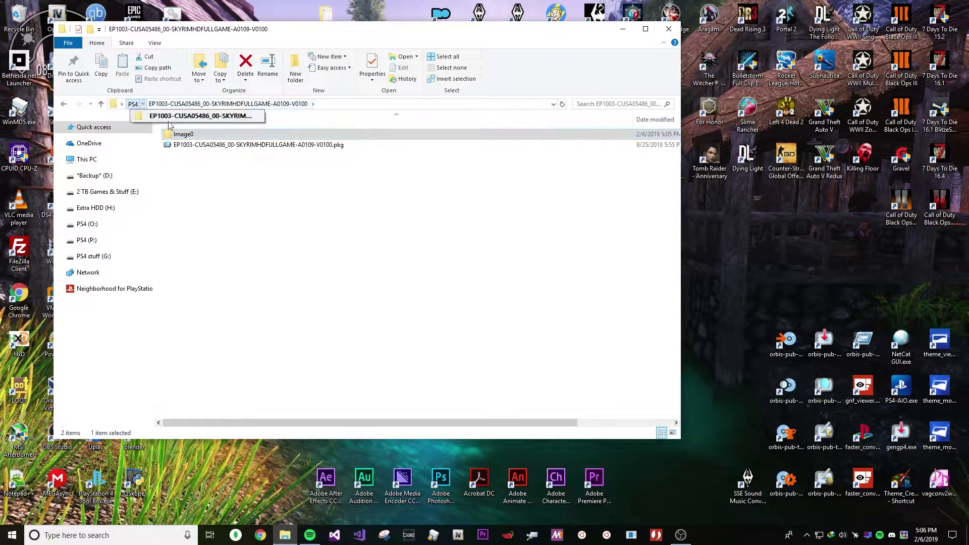
drag(193, 145, 823, 345)
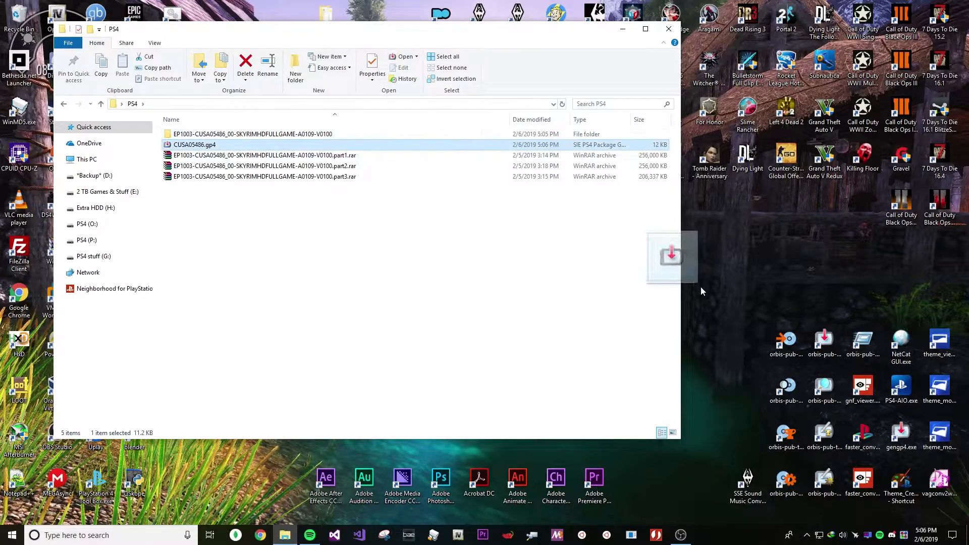
- In Project Setting's Patch tab, link the base Skyrim UP1003 package from the FPKG folder and apply
click(175, 115)
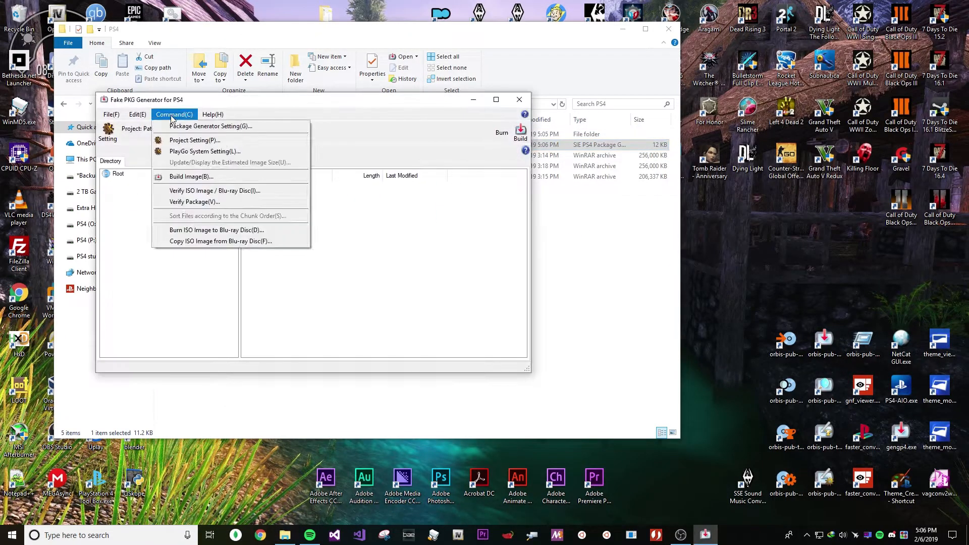
click(193, 140)
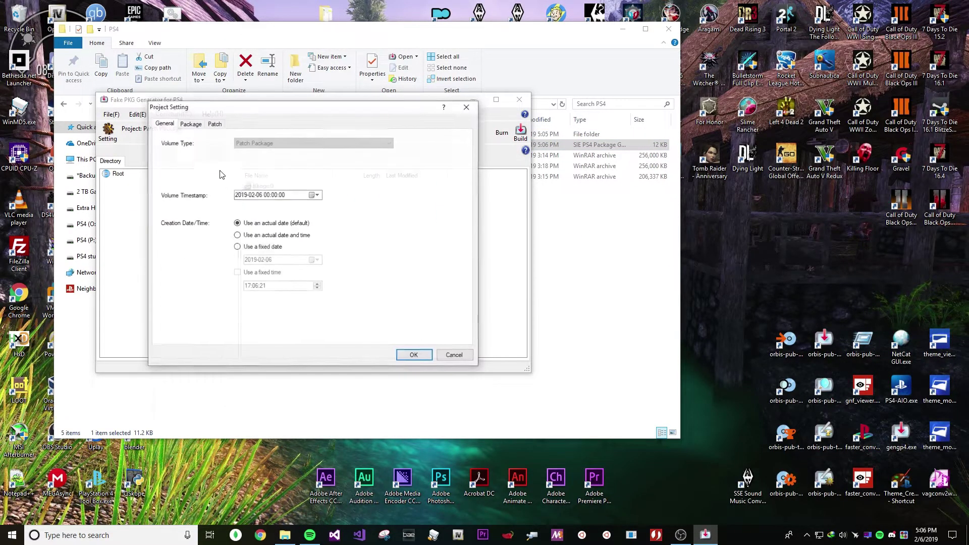
click(214, 123)
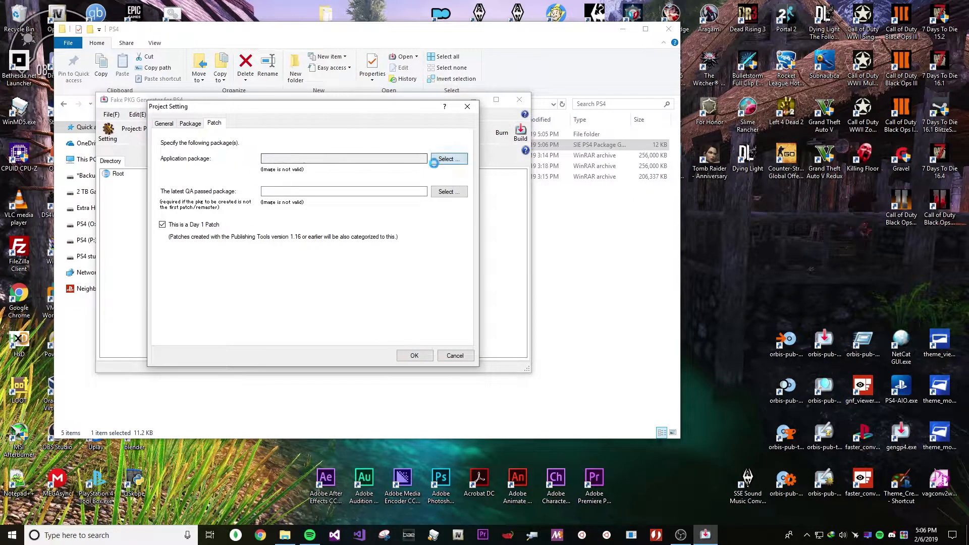
click(448, 159)
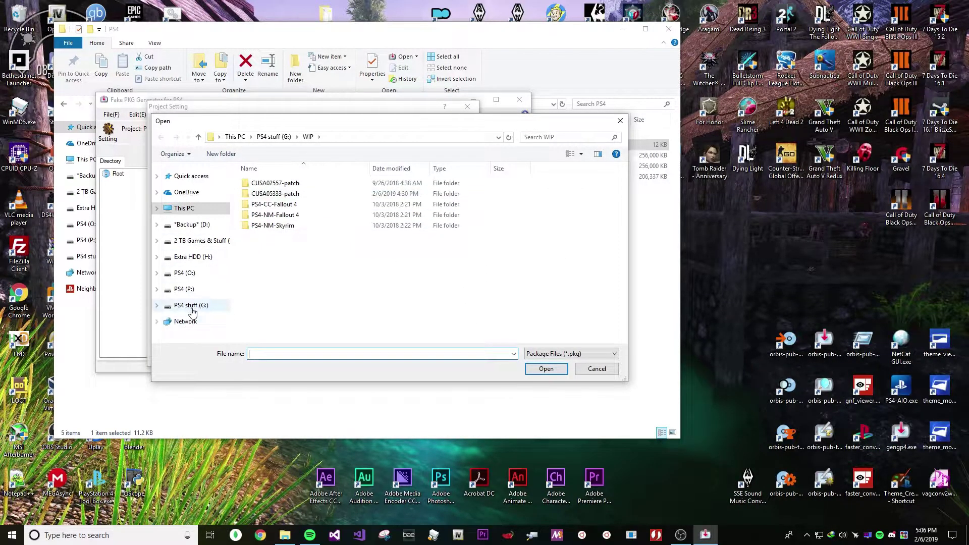
click(190, 305)
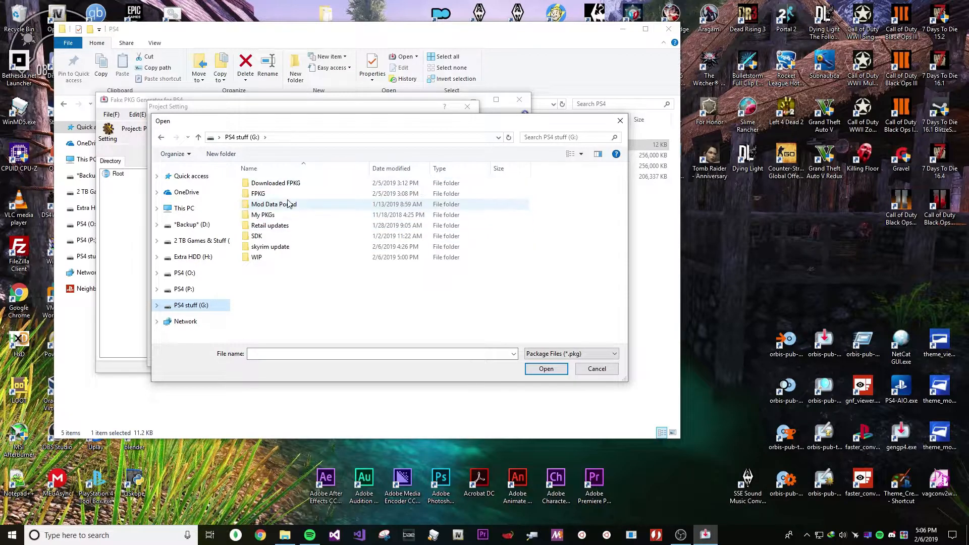
double_click(287, 195)
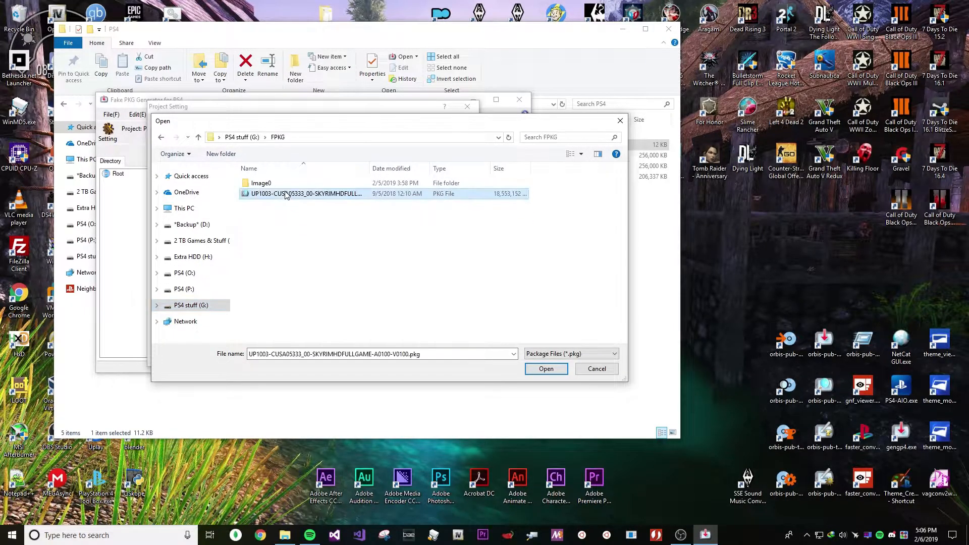
double_click(318, 196)
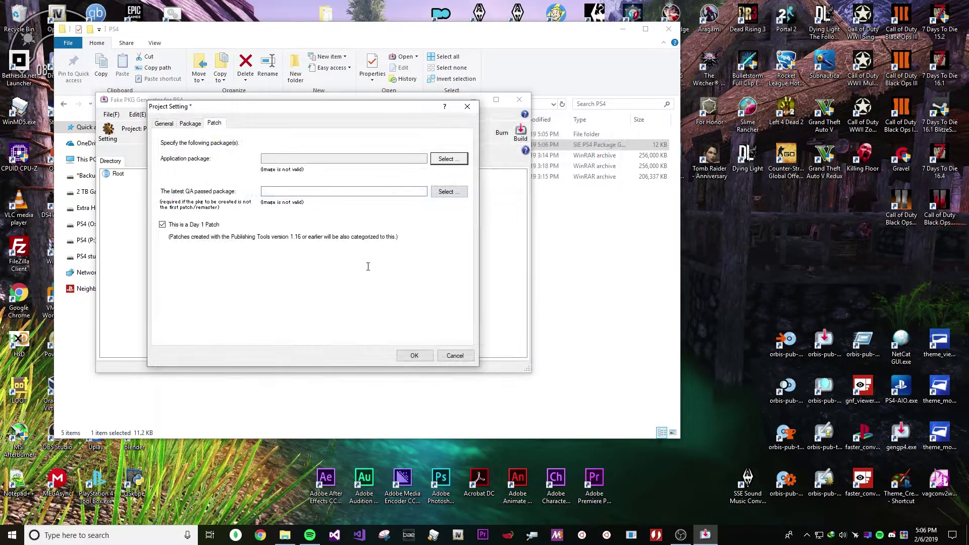
click(414, 356)
click(562, 303)
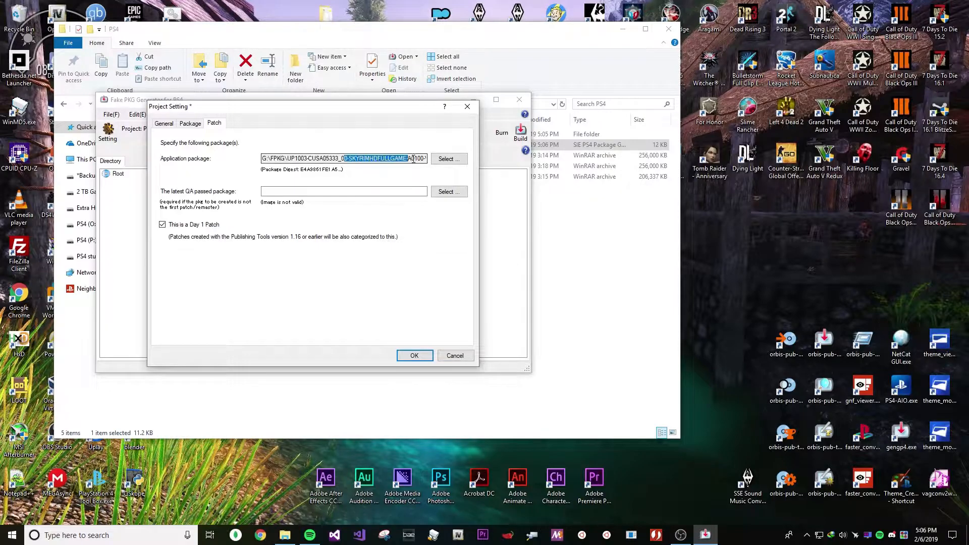
click(467, 106)
click(518, 302)
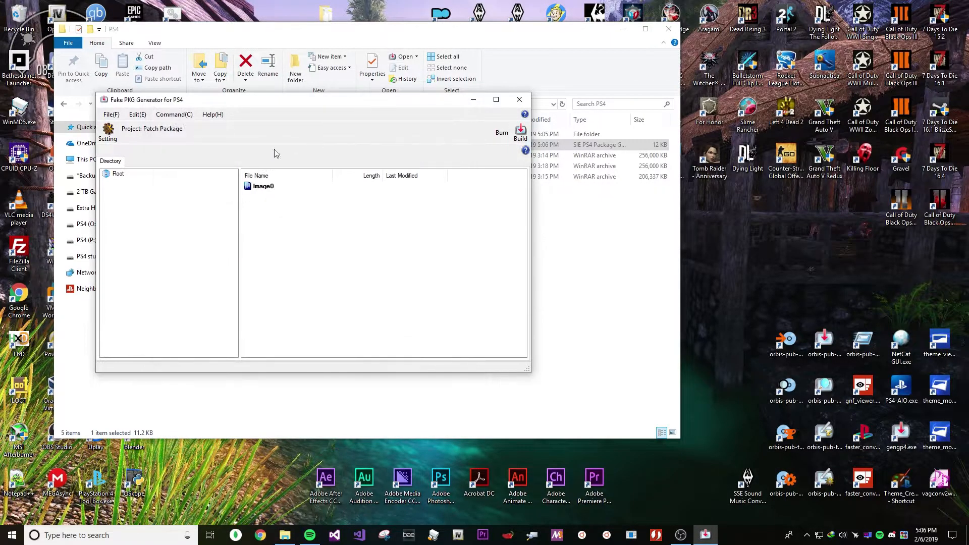
- Build the patch package to the Desktop; it fails with invalid param.sfo errors and the log is closed
click(521, 135)
click(442, 353)
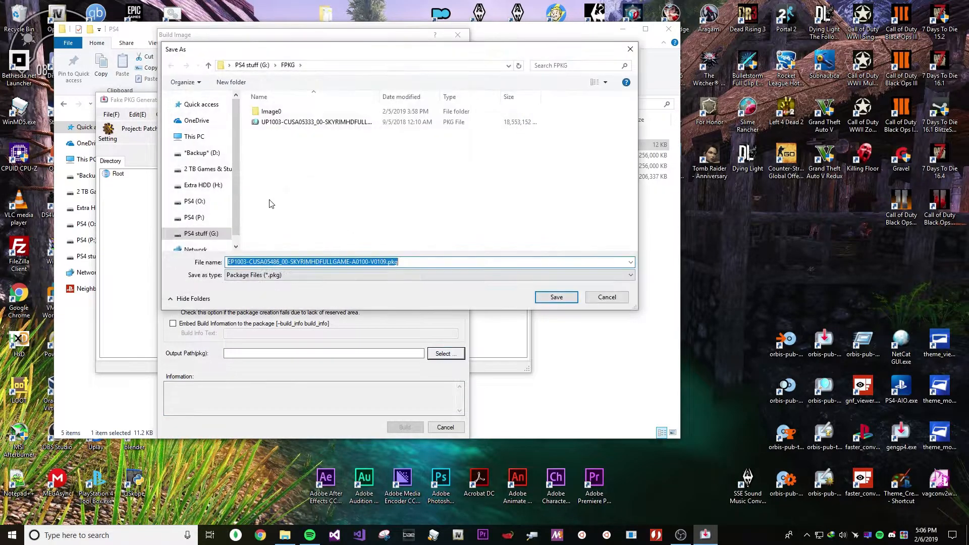
click(195, 137)
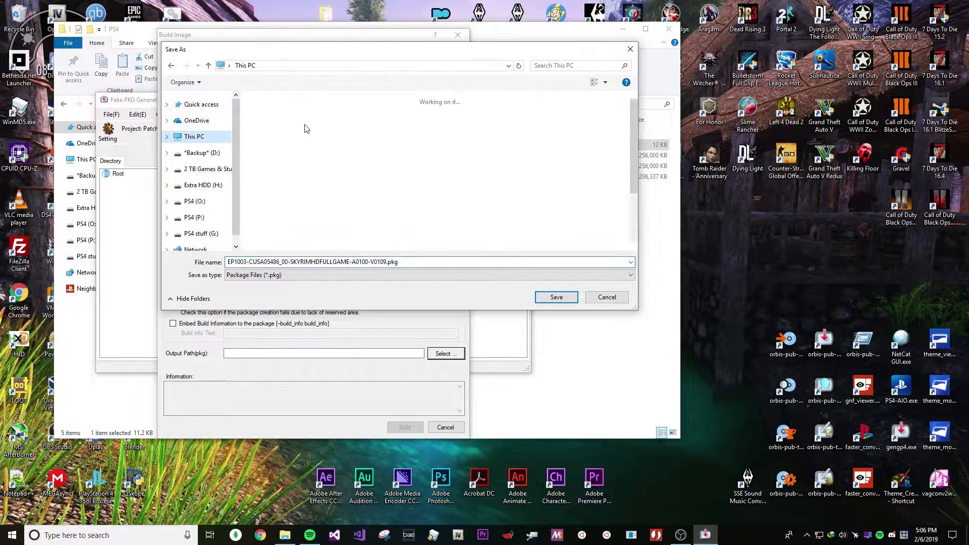
double_click(484, 151)
click(556, 297)
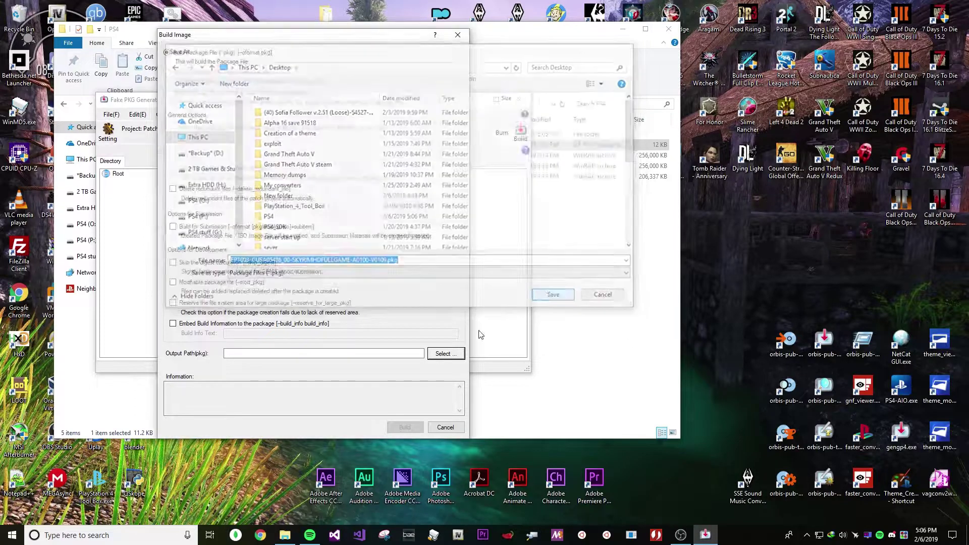
click(404, 427)
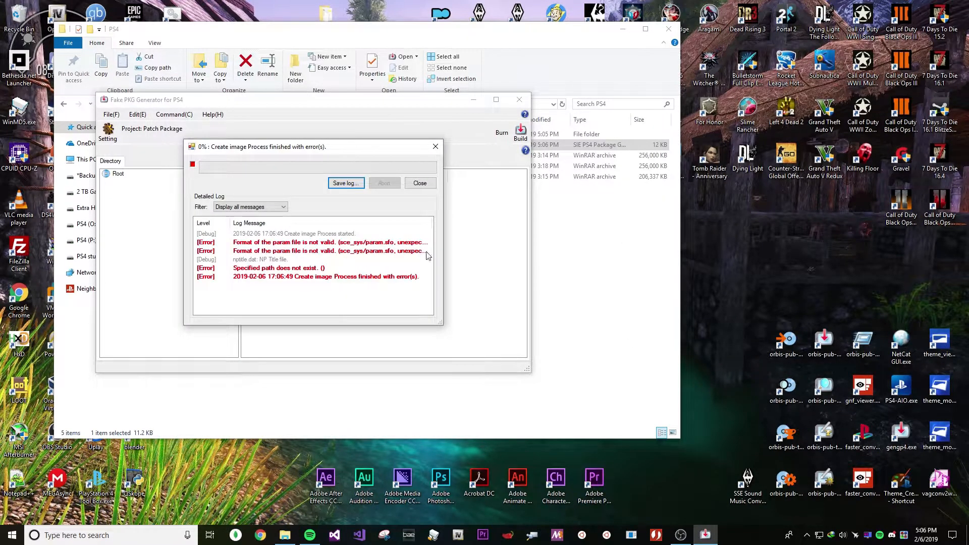
click(419, 183)
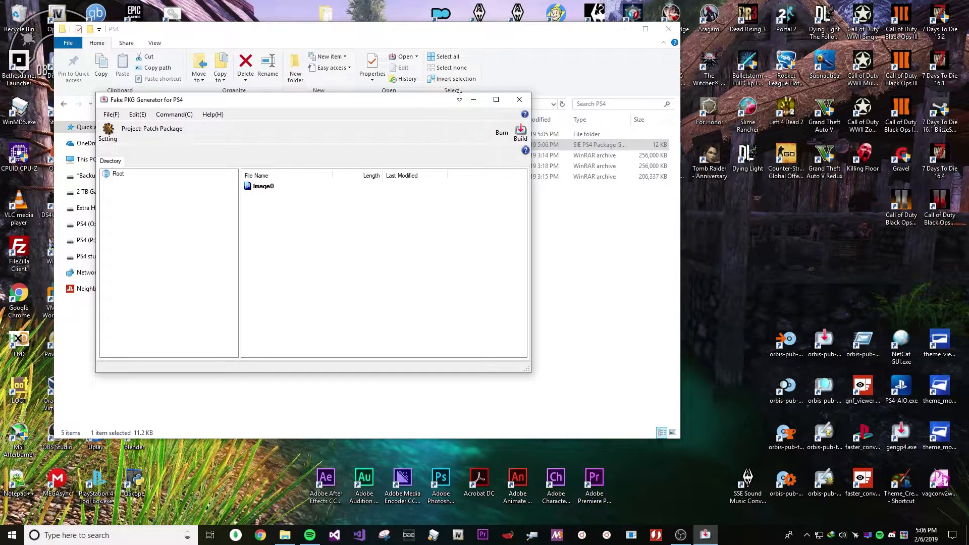
- Close Orbis Pub Gen and replace Image0\sce_sys\param.sfo with the desktop copy
click(519, 100)
drag(411, 30, 559, 41)
key(F5)
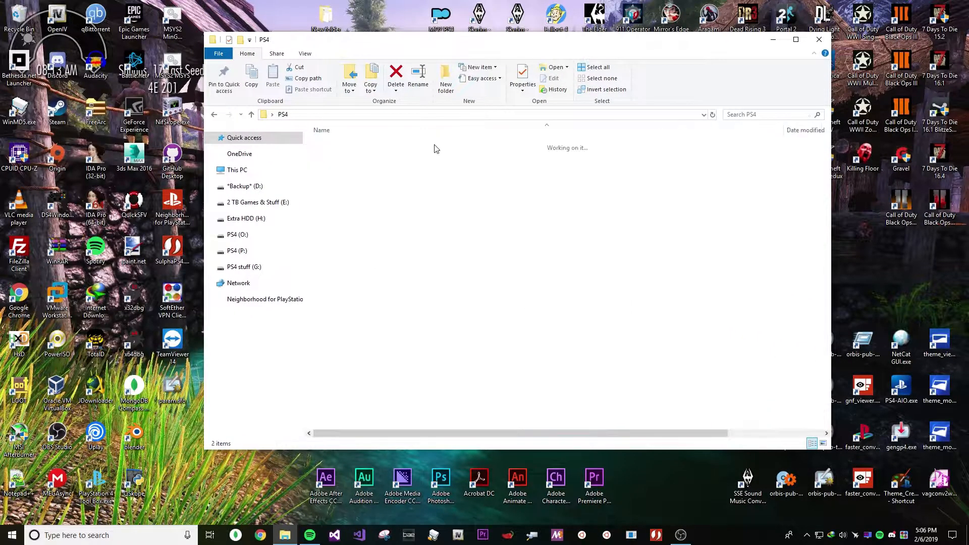
double_click(435, 148)
double_click(333, 145)
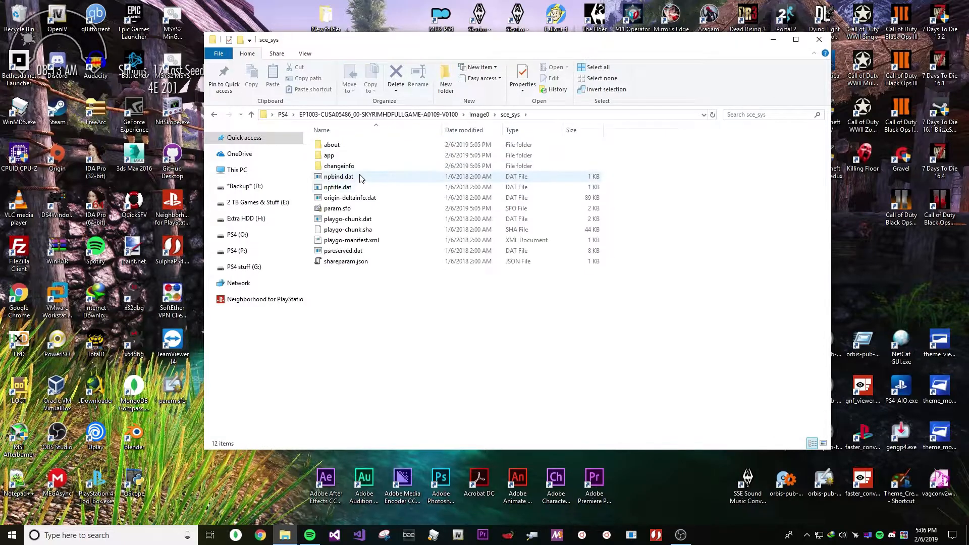
key(ctrl+v)
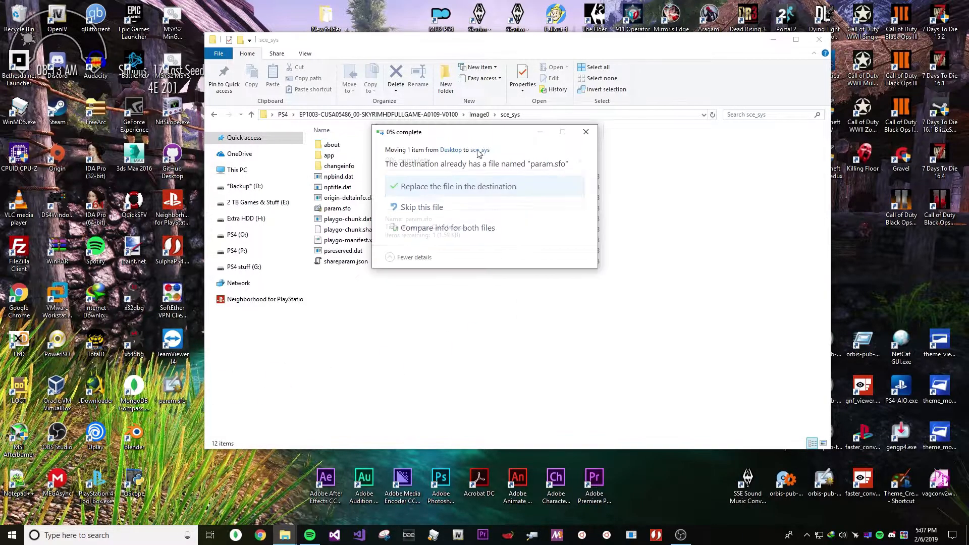
key(BackSpace)
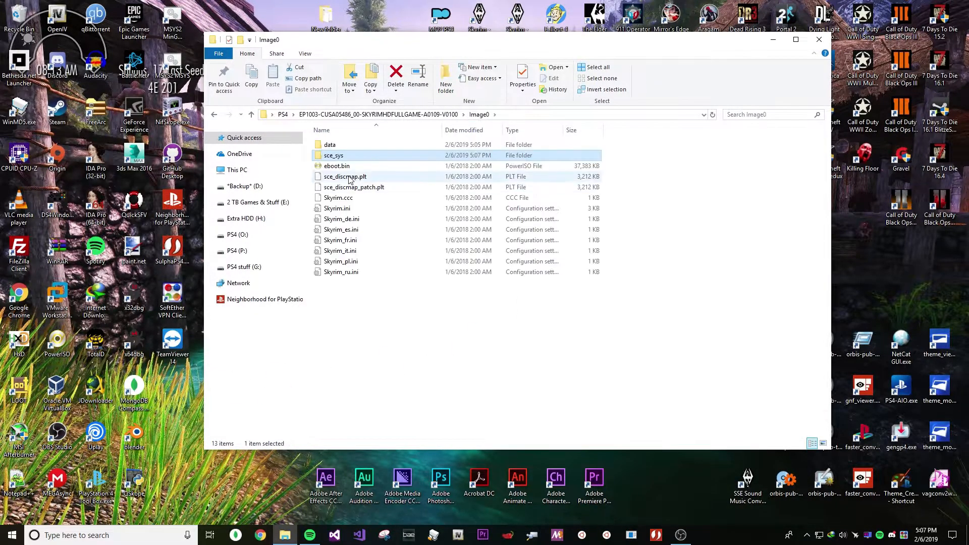
- Navigate back up from sce_sys to the PS4 folder
click(378, 115)
double_click(333, 145)
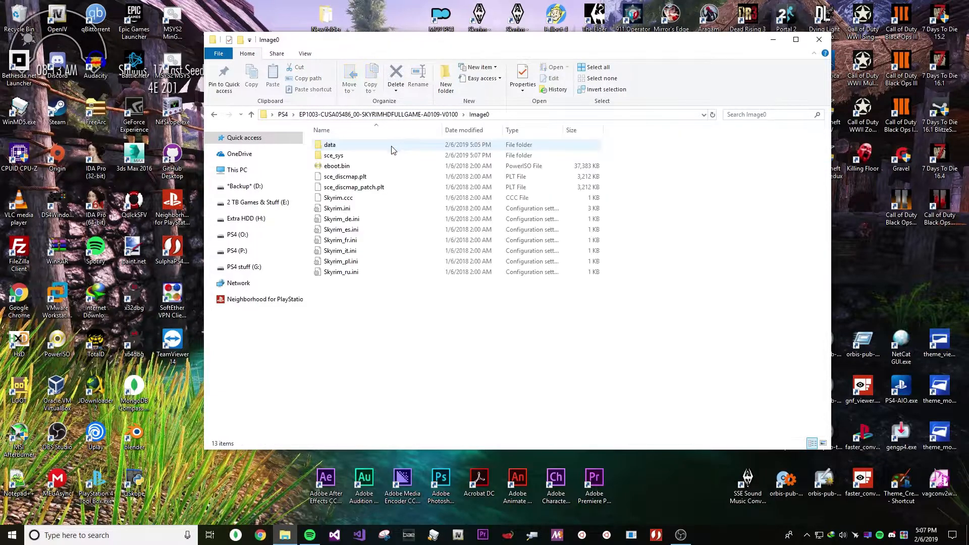
click(378, 115)
click(333, 145)
click(283, 114)
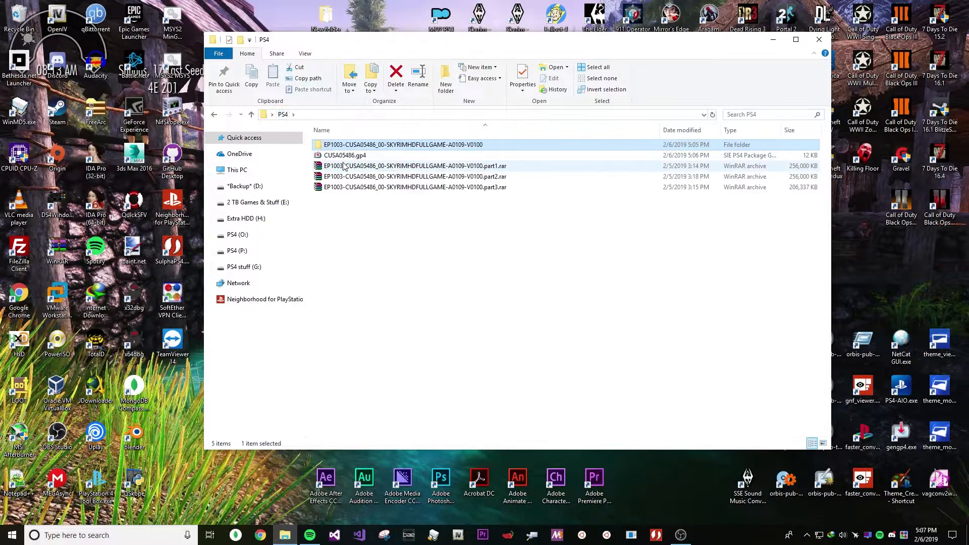
- Reopen CUSA05486.gp4, build the patch package to the Desktop, and widen the failed build log
double_click(409, 155)
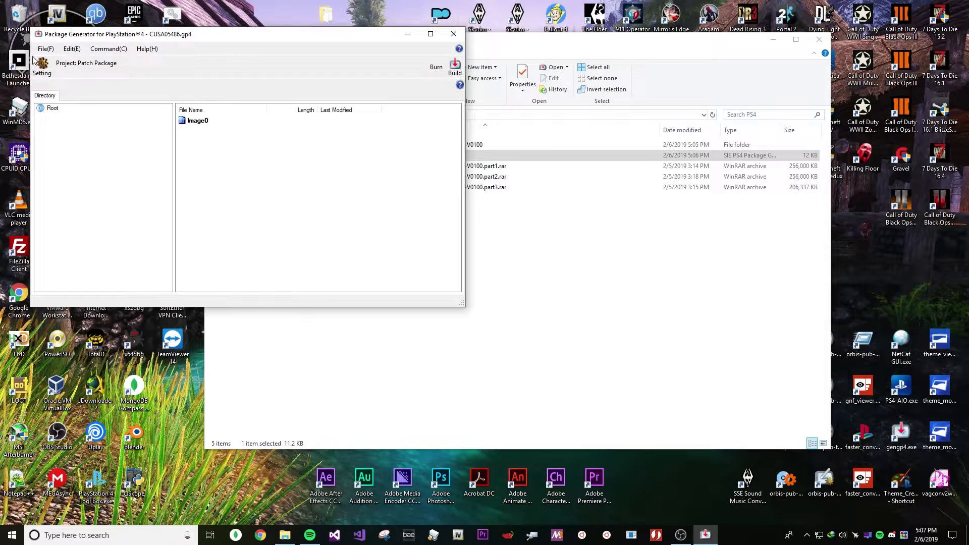
click(455, 67)
click(377, 325)
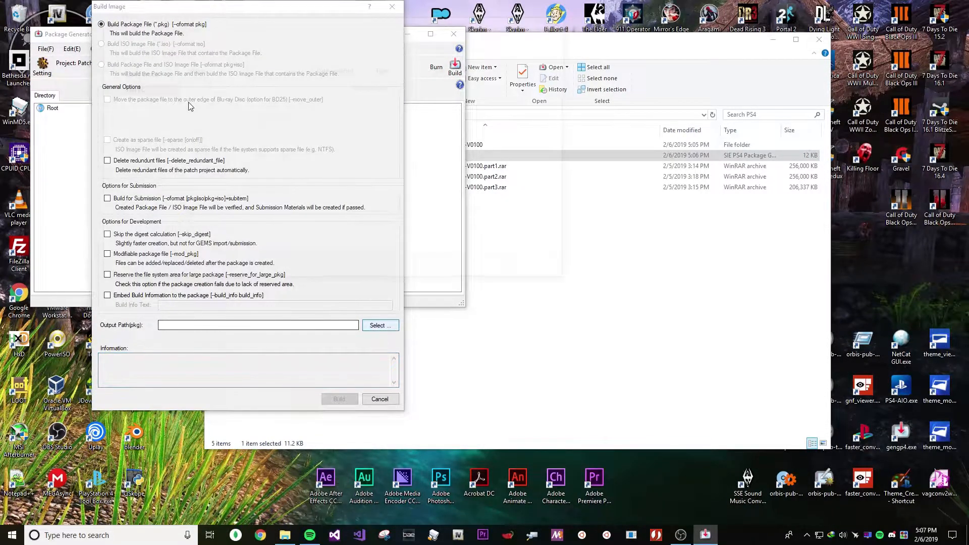
click(491, 268)
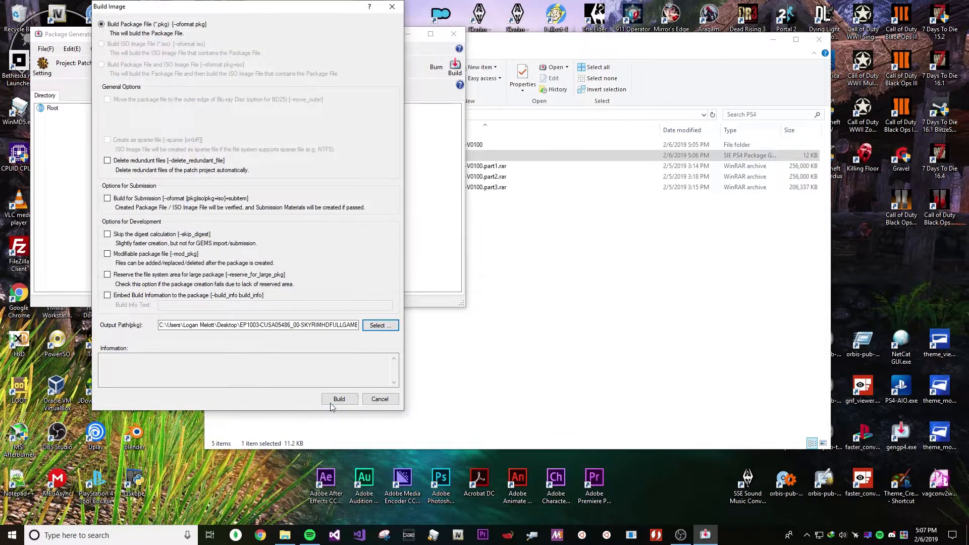
click(337, 395)
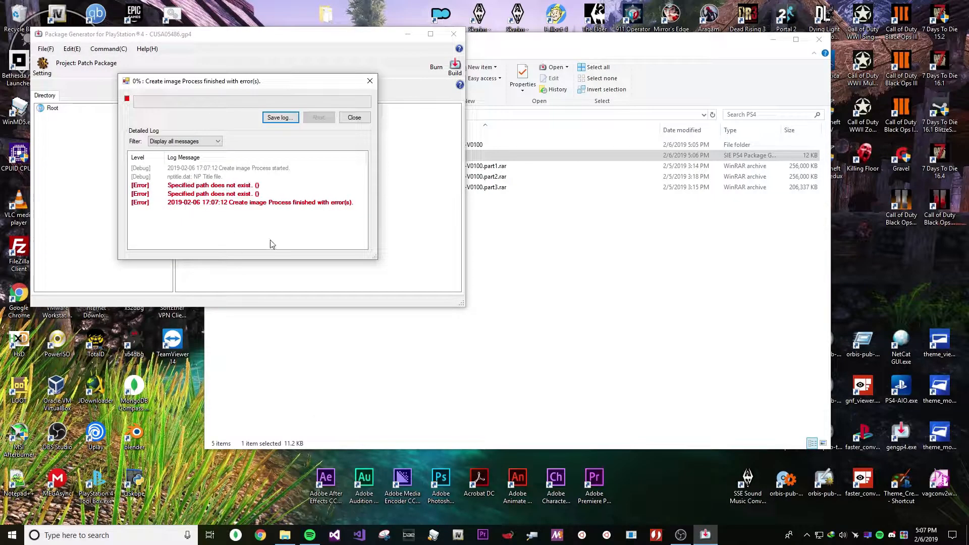
drag(377, 190, 511, 189)
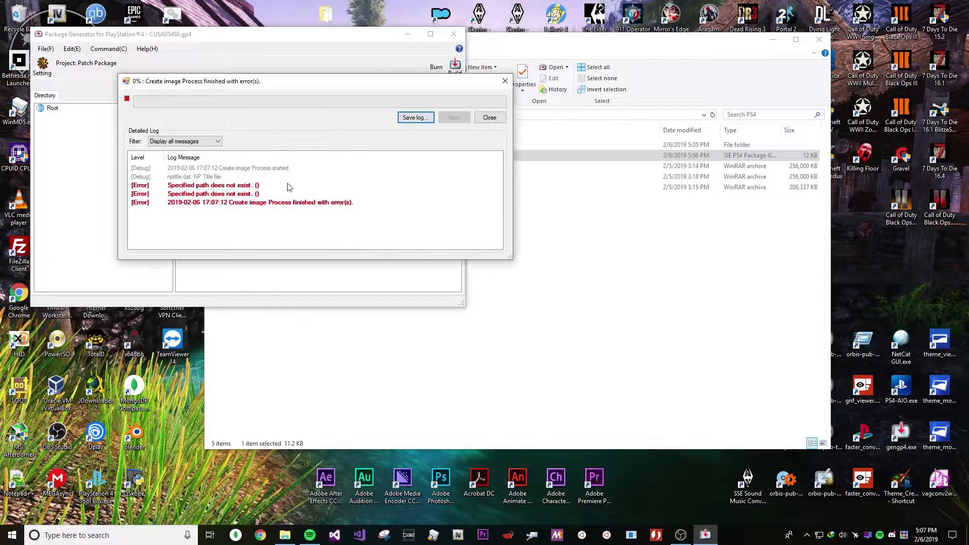
click(490, 117)
click(109, 49)
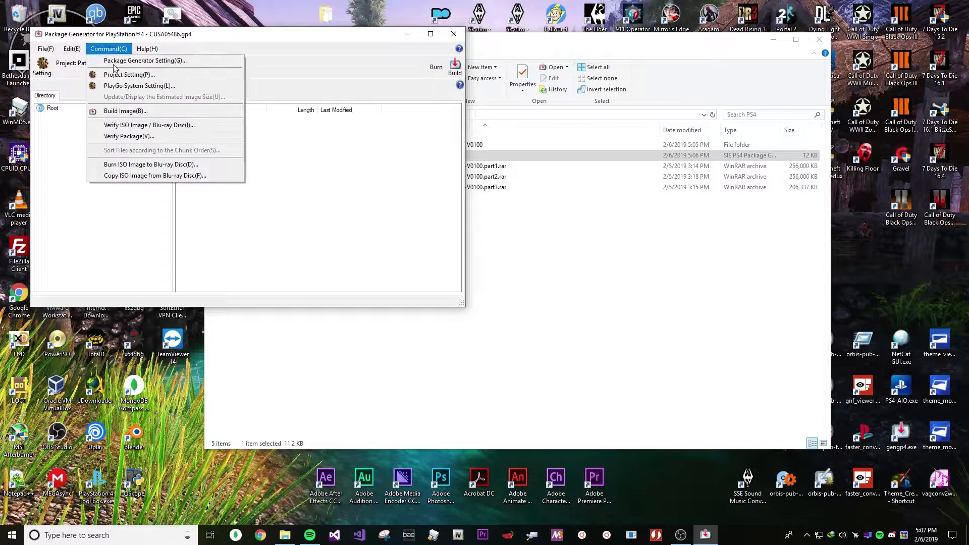
click(132, 72)
click(148, 58)
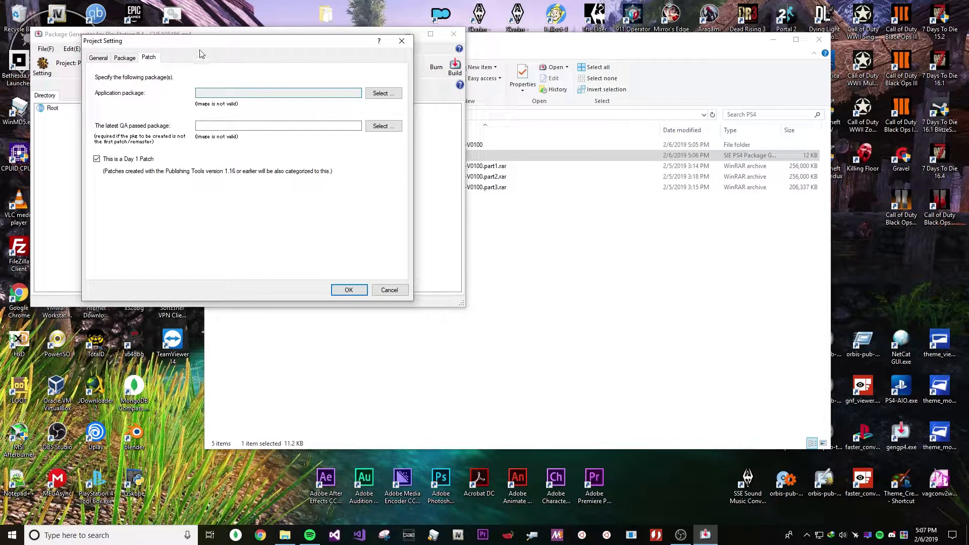
drag(269, 40, 401, 222)
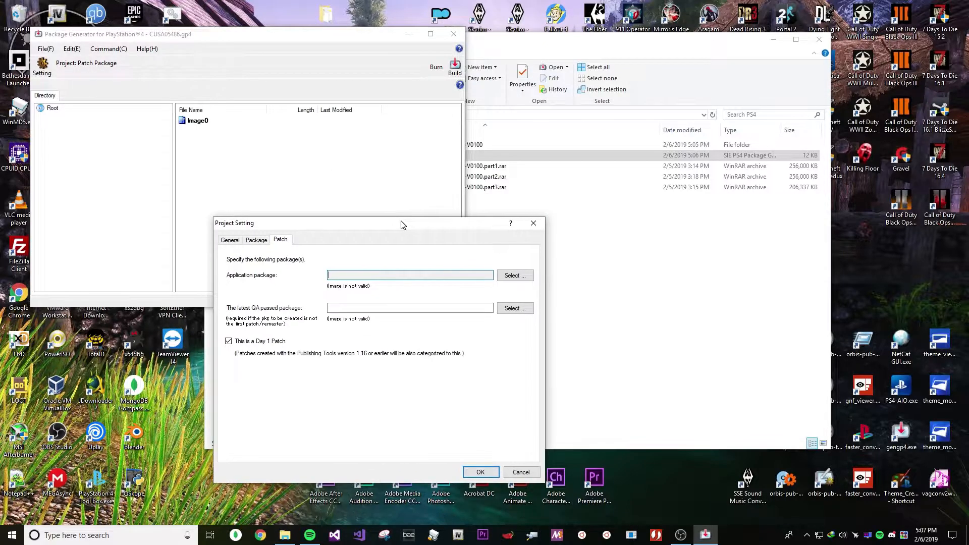
click(513, 275)
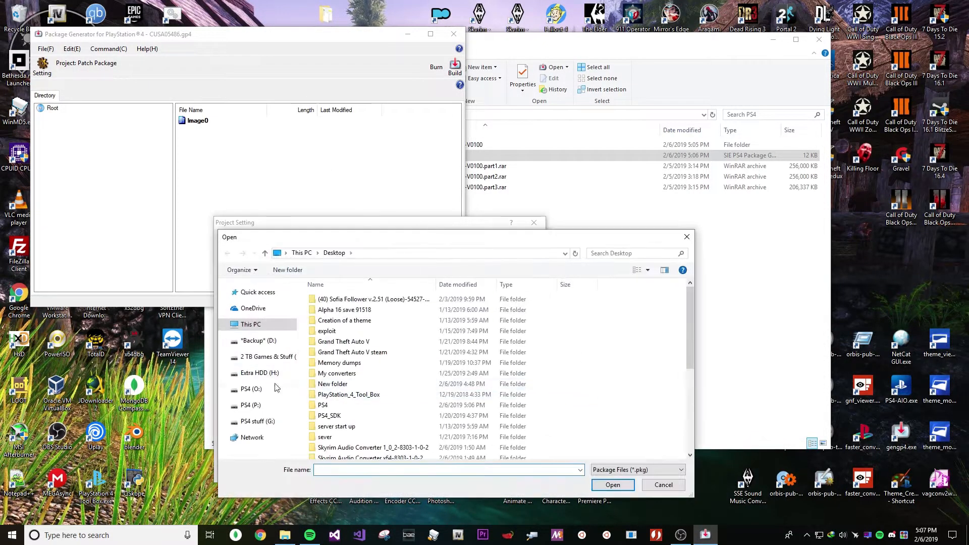
click(257, 420)
click(323, 373)
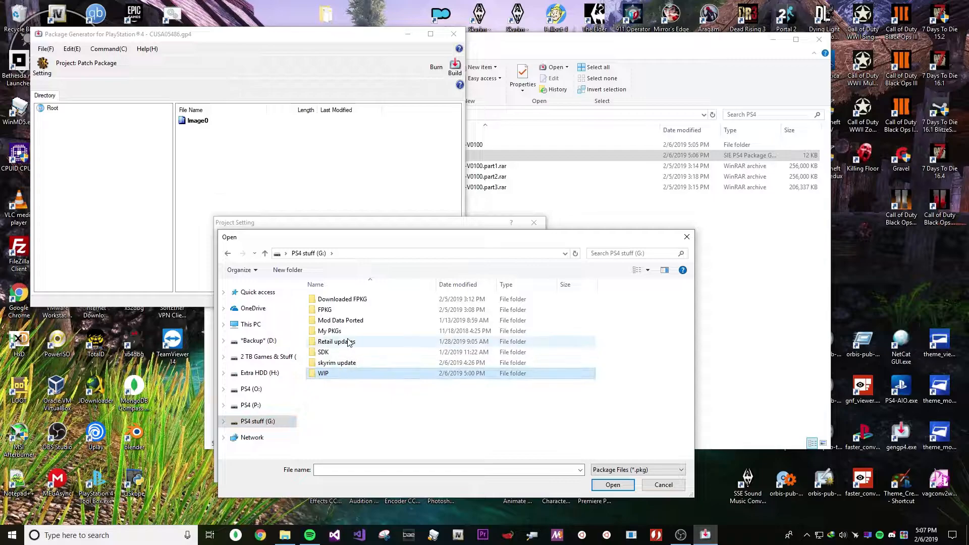
double_click(340, 320)
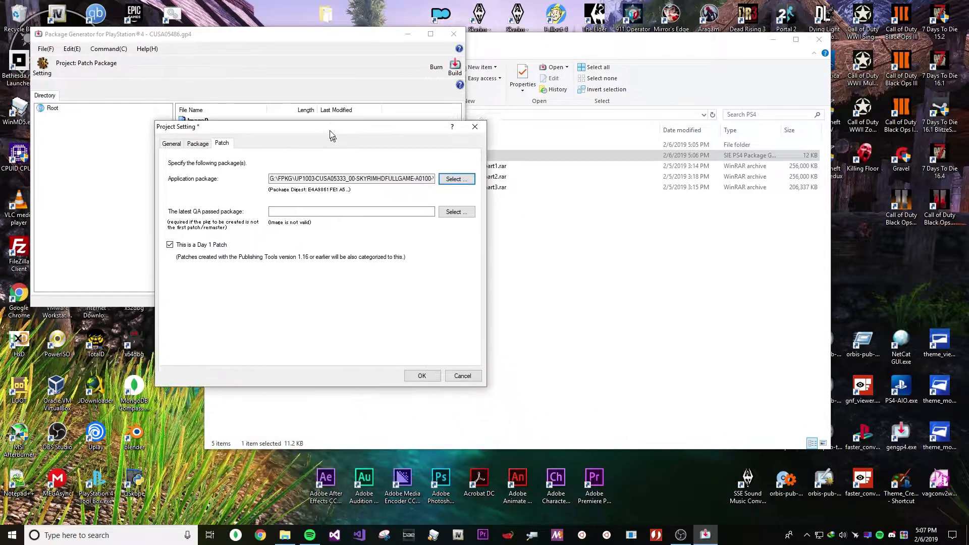
drag(390, 223, 319, 107)
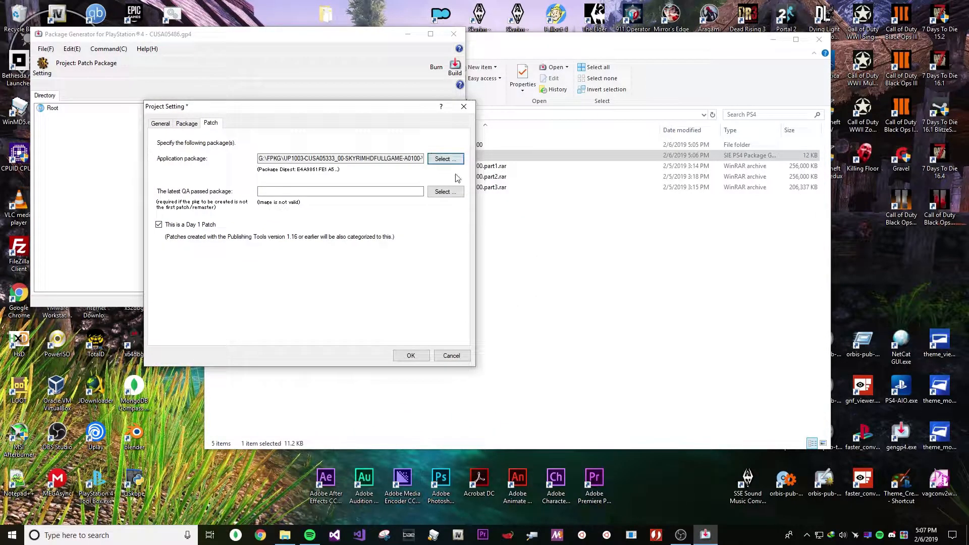
click(411, 356)
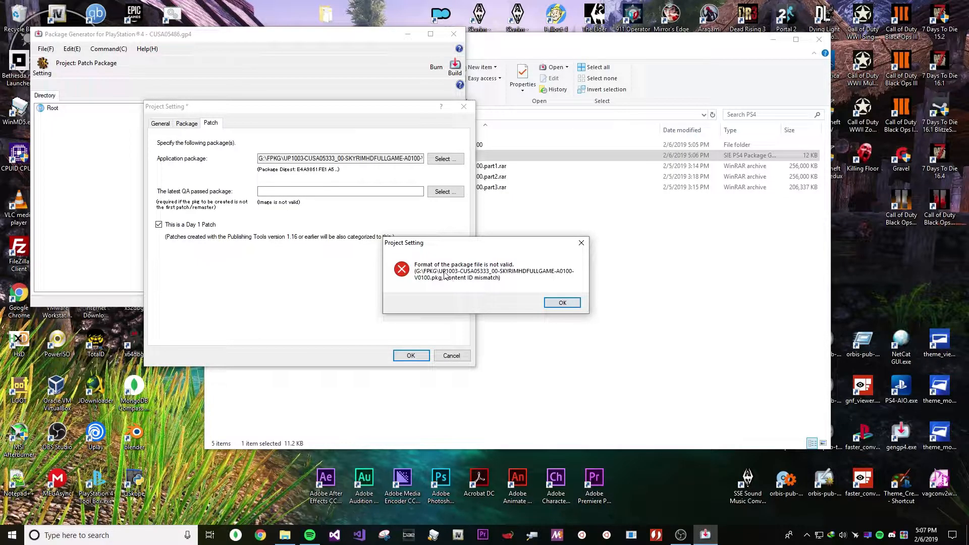
click(563, 303)
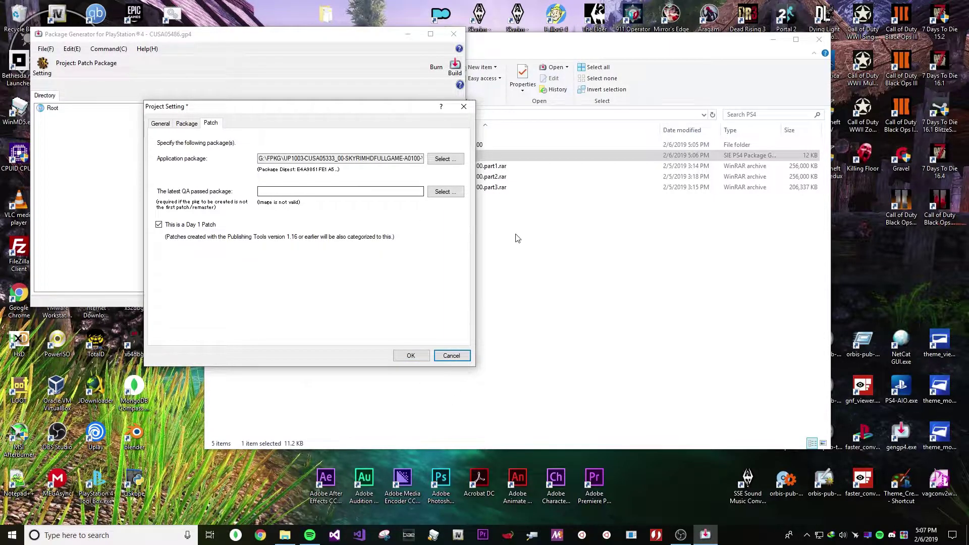
click(462, 114)
click(479, 301)
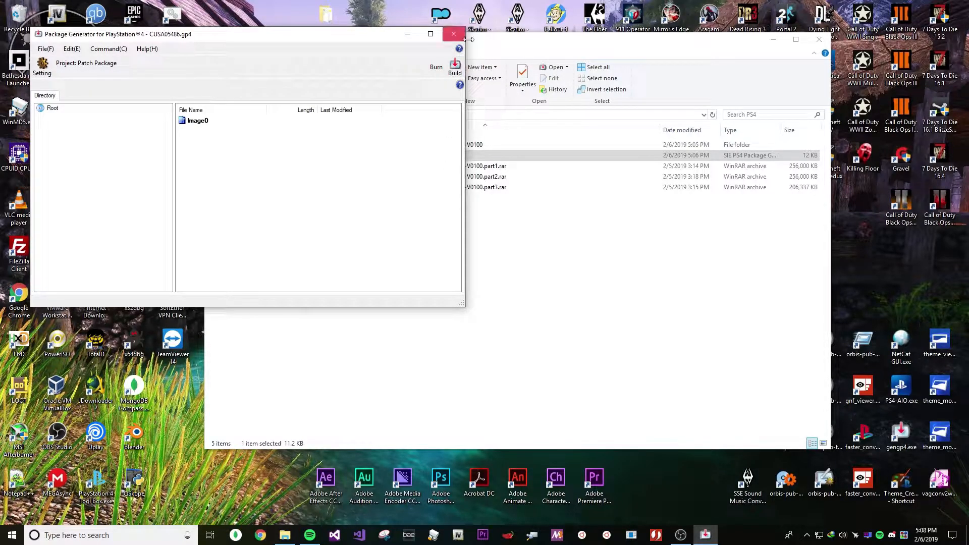
- Launch gengp4.exe with the CUSA05333-patch folder path and generate its GP4 file list
click(772, 40)
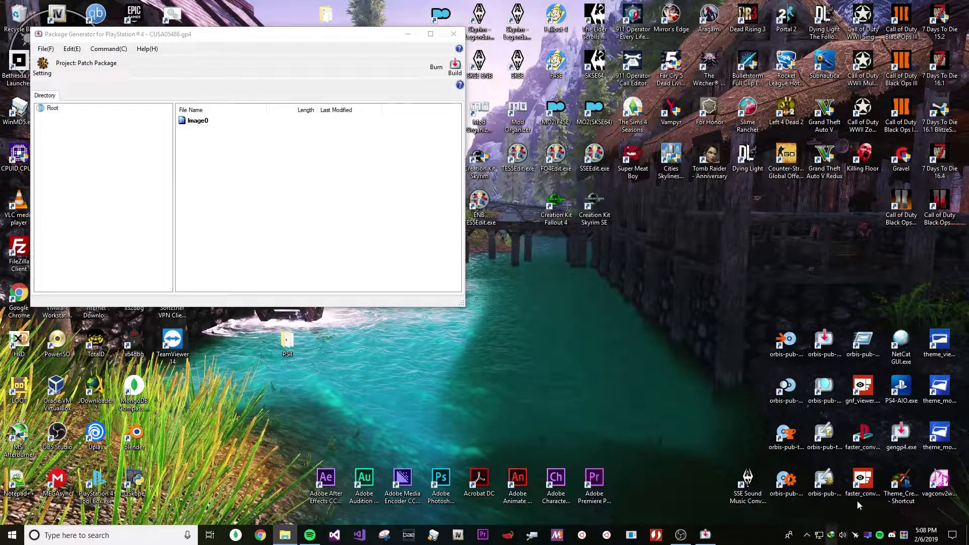
double_click(896, 436)
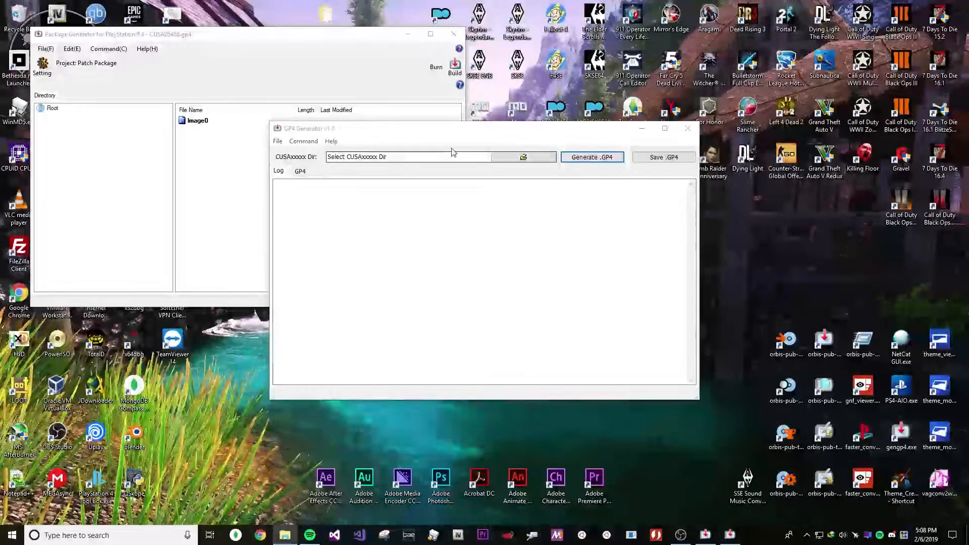
text(G:\WIP\CUSA05333-patch)
click(591, 157)
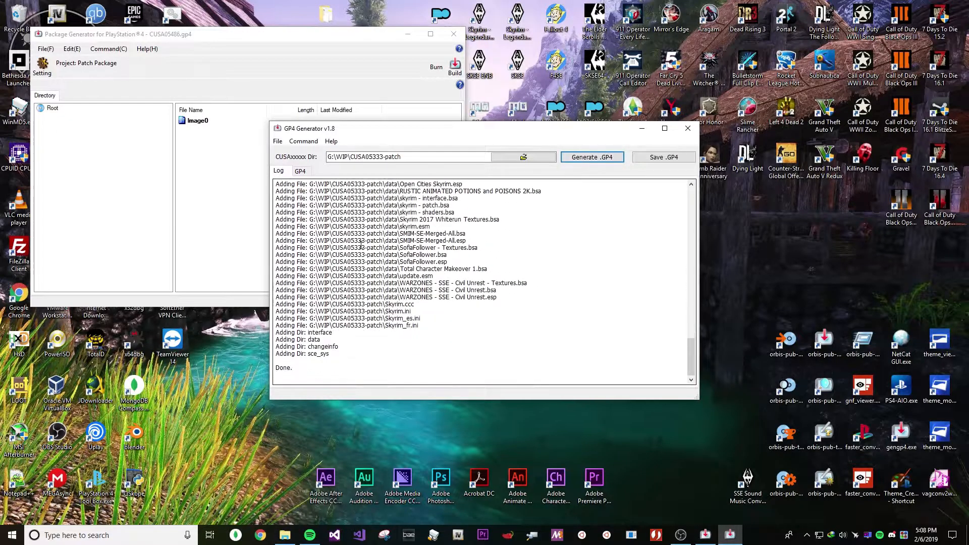
- Save the project as CUSA05333-patch.gp4 on the Desktop, then close GP4 Generator and the old Orbis Pub Gen project
click(663, 156)
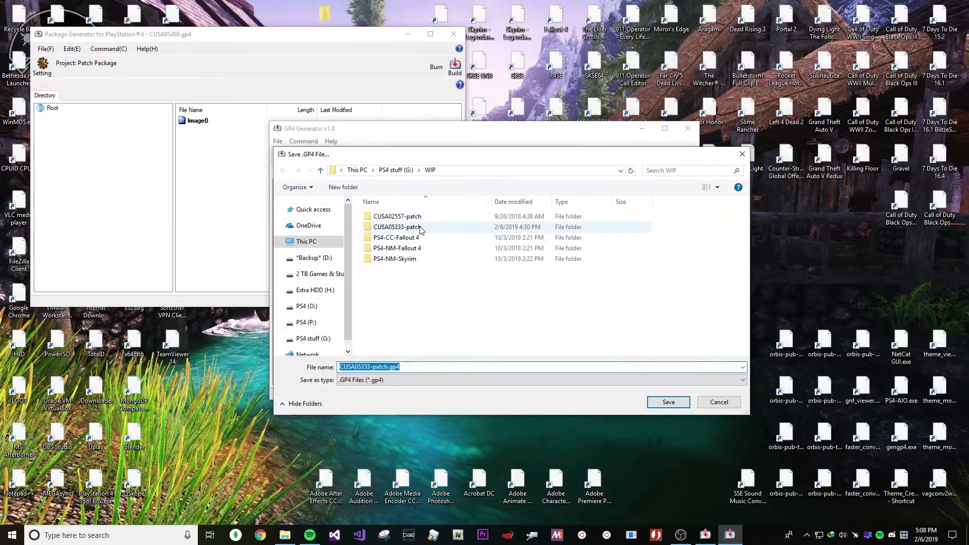
click(306, 241)
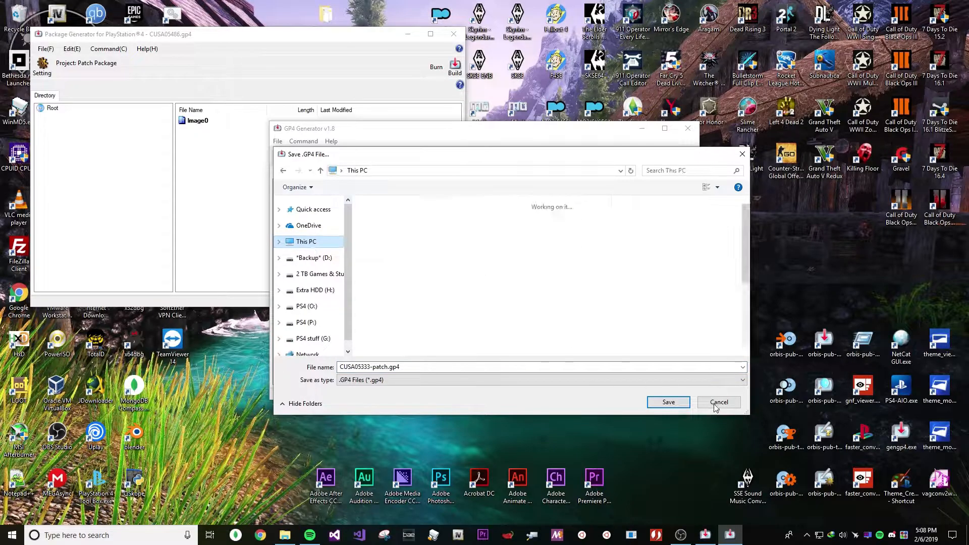
double_click(528, 223)
key(Return)
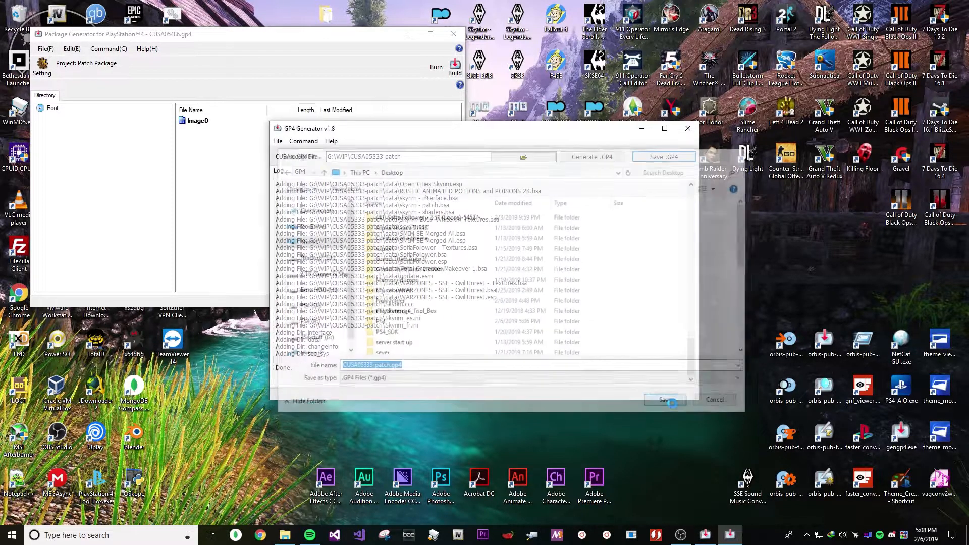
click(553, 280)
click(687, 128)
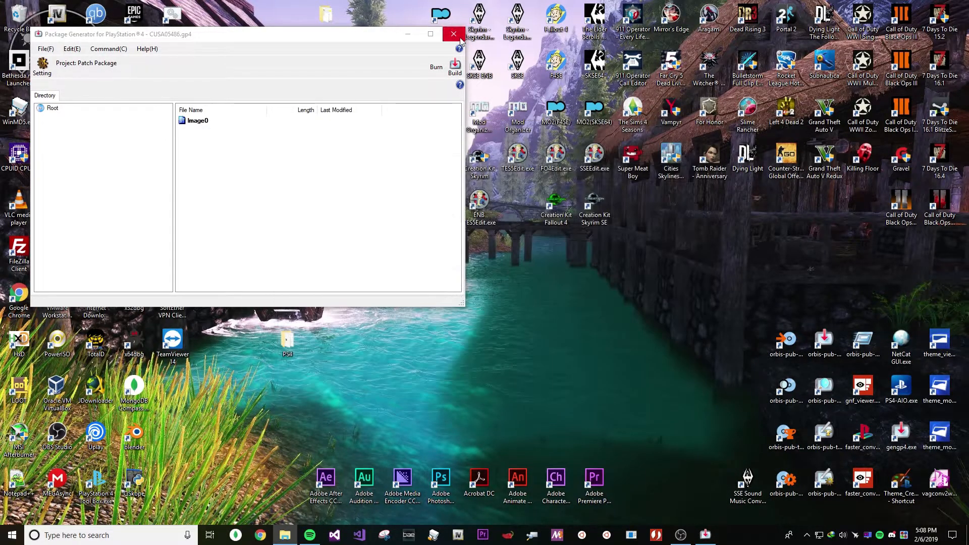
click(452, 34)
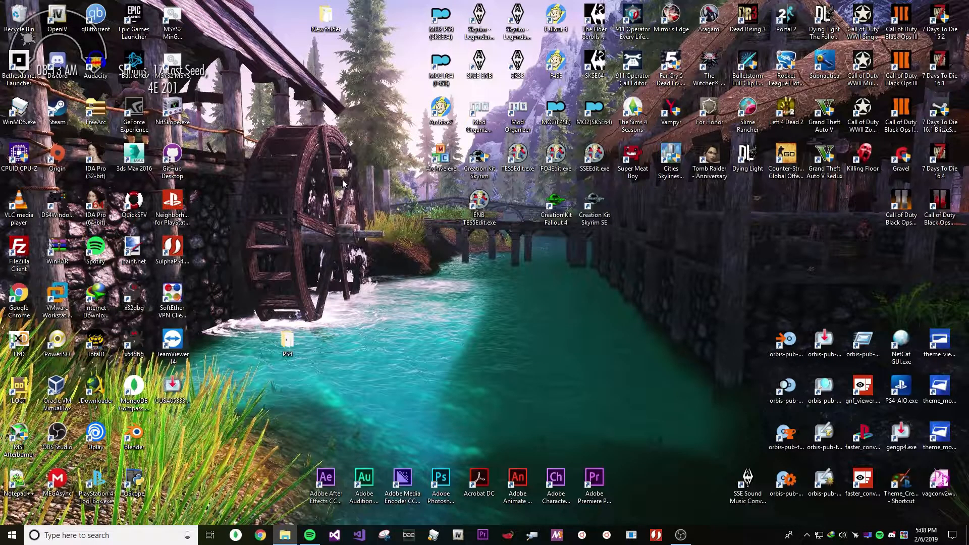
- Open CUSA05333-patch.gp4 from the desktop in Orbis Pub Gen
double_click(173, 393)
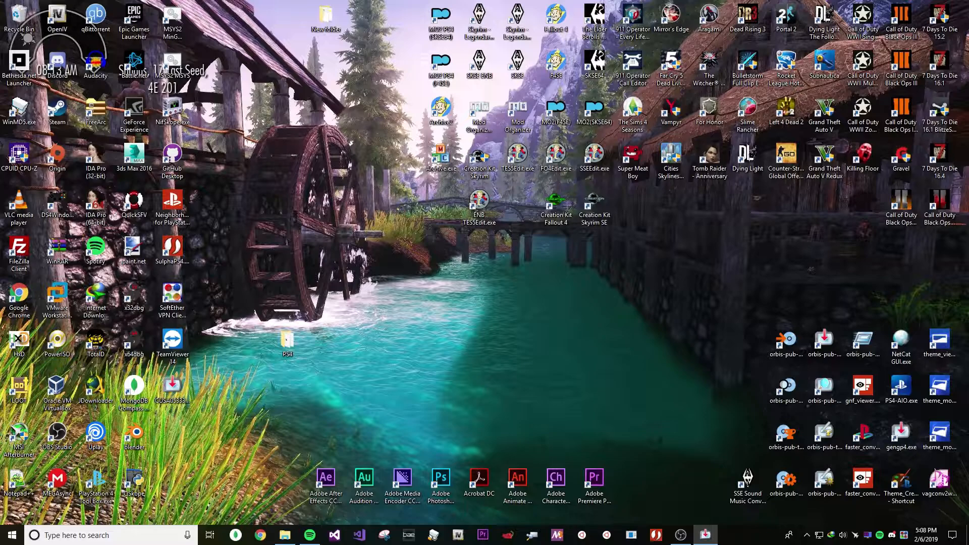
- Build the CUSA05333-patch package with the Desktop as output folder
click(674, 139)
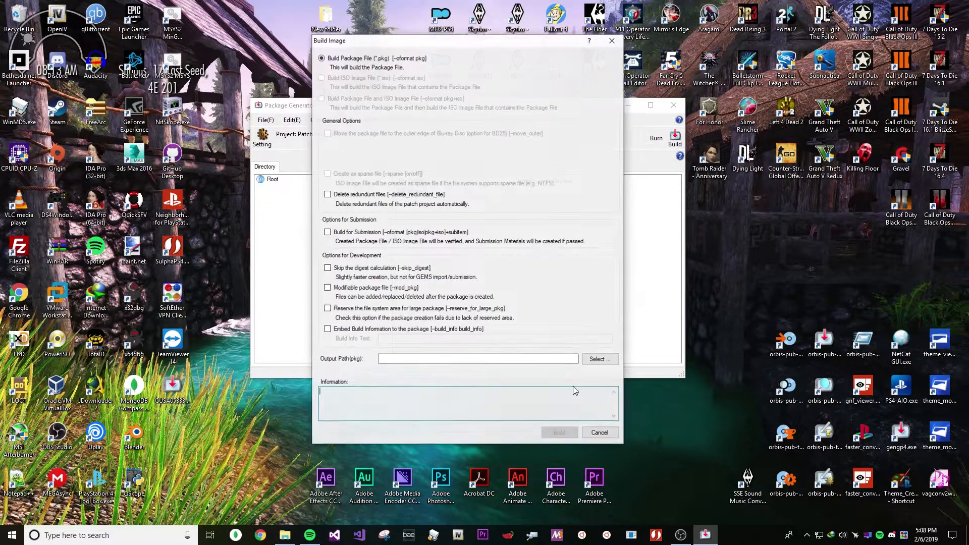
click(597, 358)
click(348, 141)
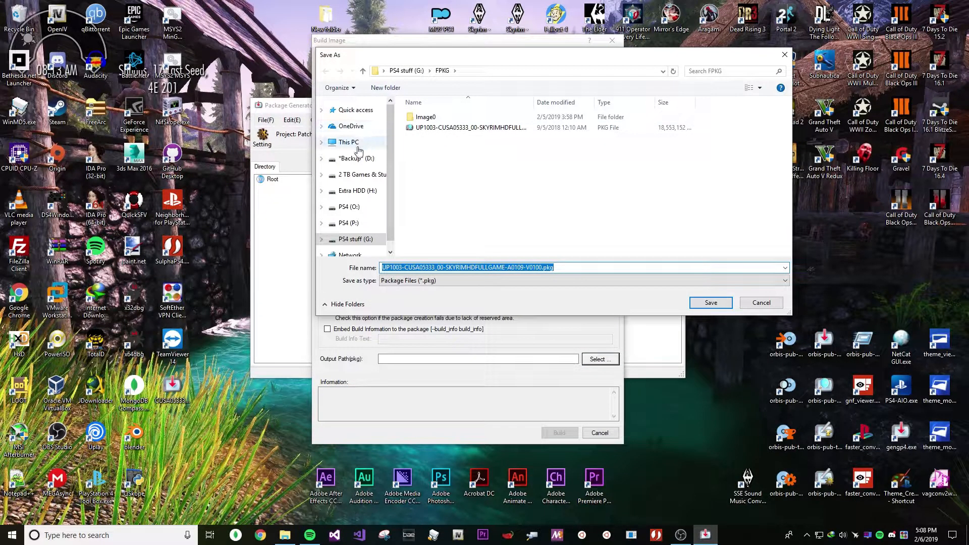
double_click(584, 131)
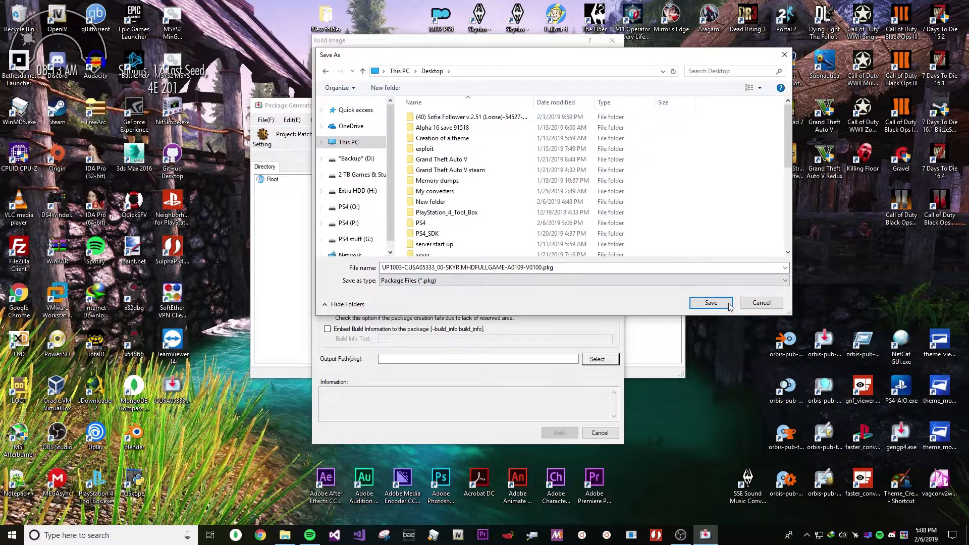
click(711, 303)
click(558, 433)
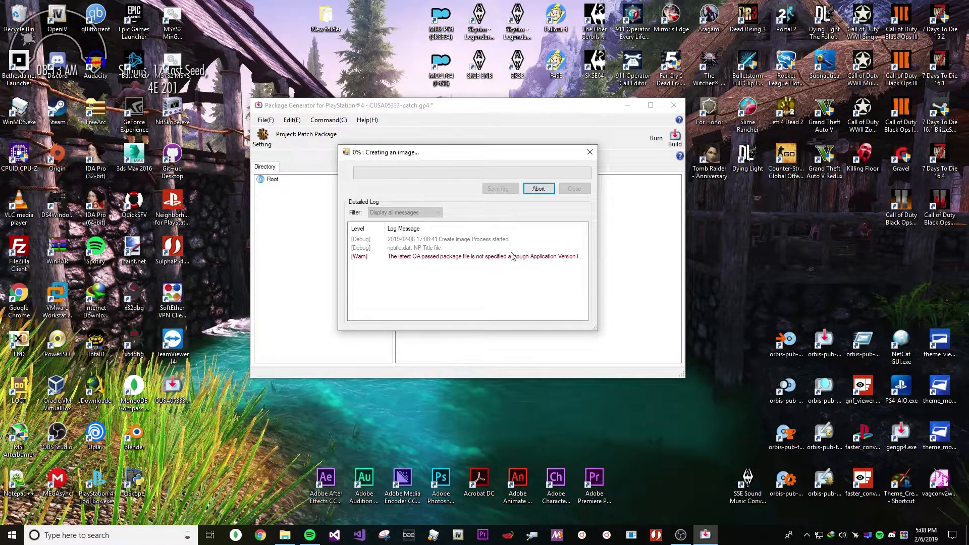
- Enlarge the build log to read the warnings, abort the build at 8% and close the log
drag(596, 332, 793, 443)
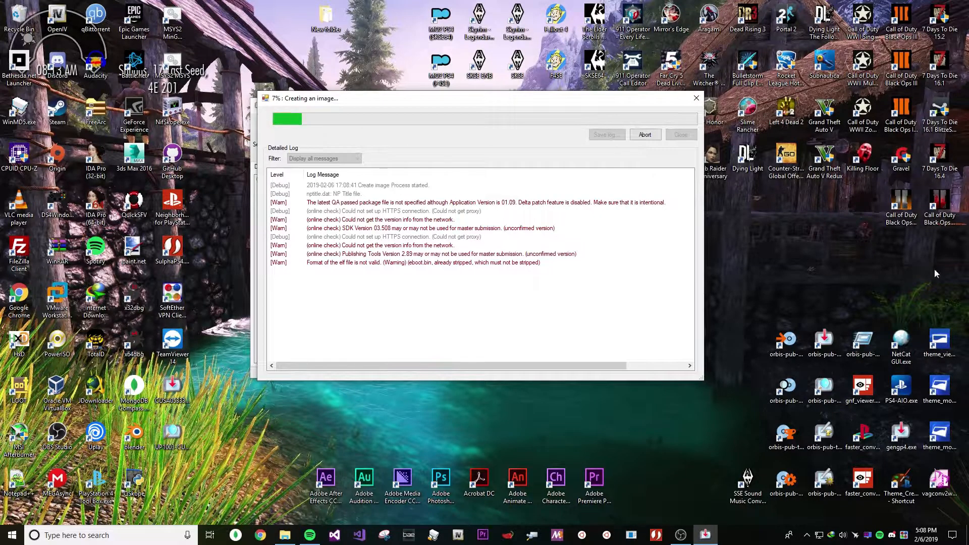
click(644, 135)
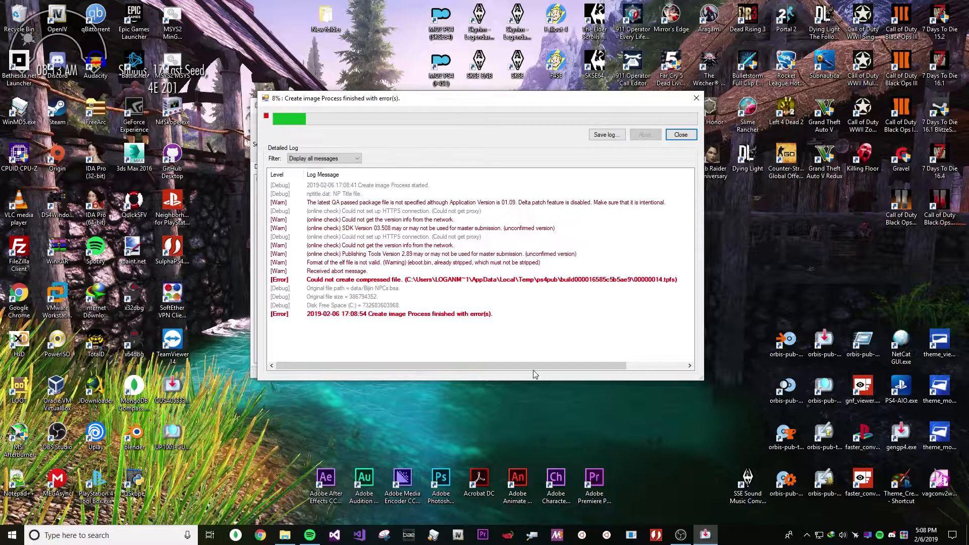
click(680, 134)
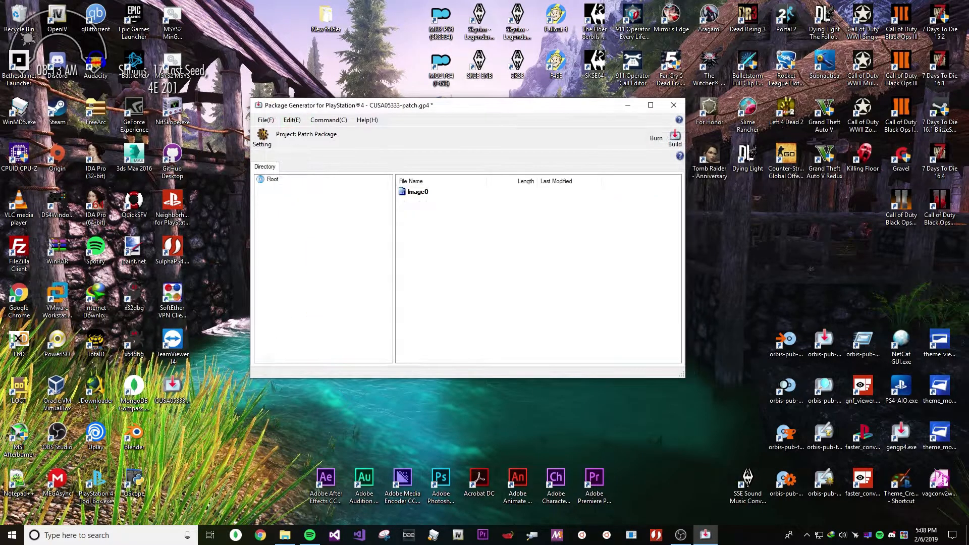